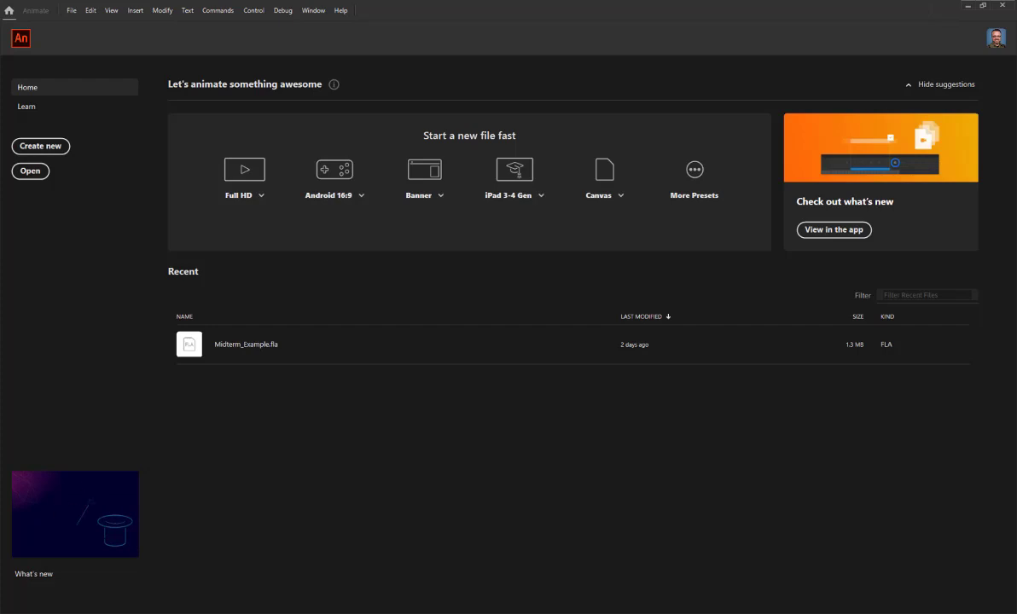
# Switch to Illustrator and close the Untitled-1 document without saving its changes.
pyautogui.moveTo(531, 611)
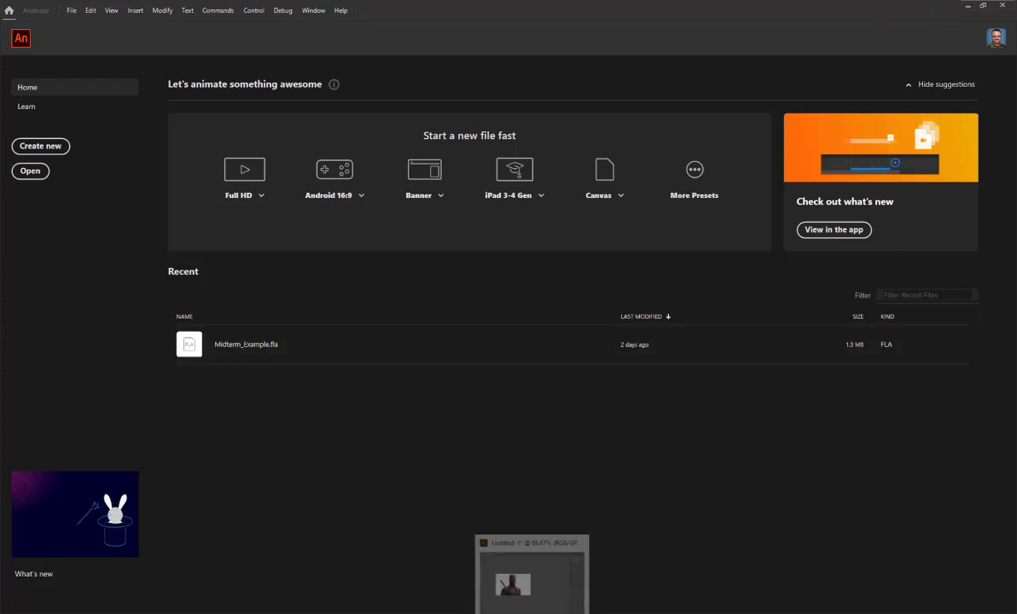
pyautogui.click(530, 570)
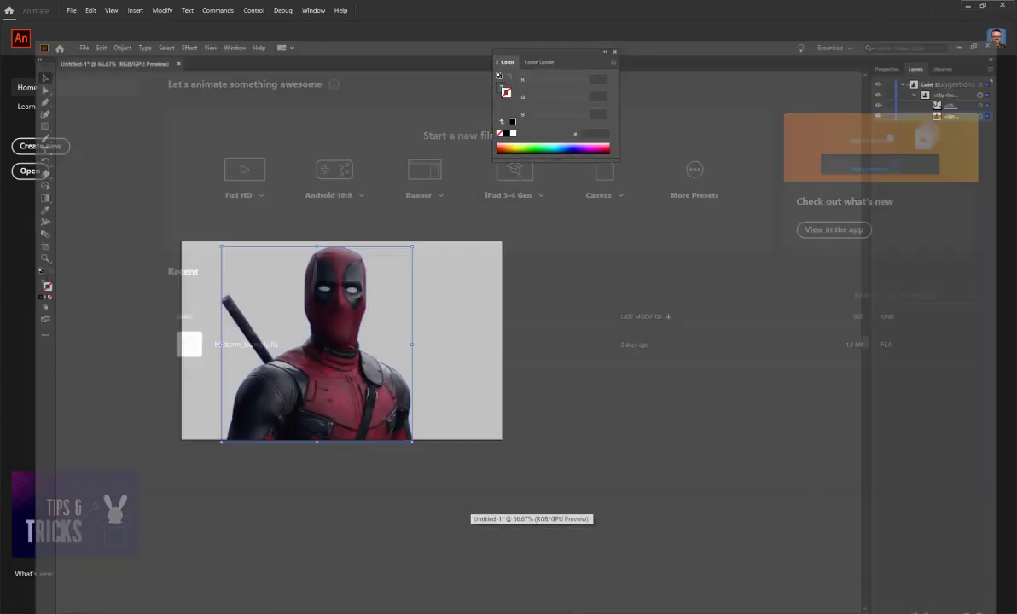
pyautogui.click(151, 25)
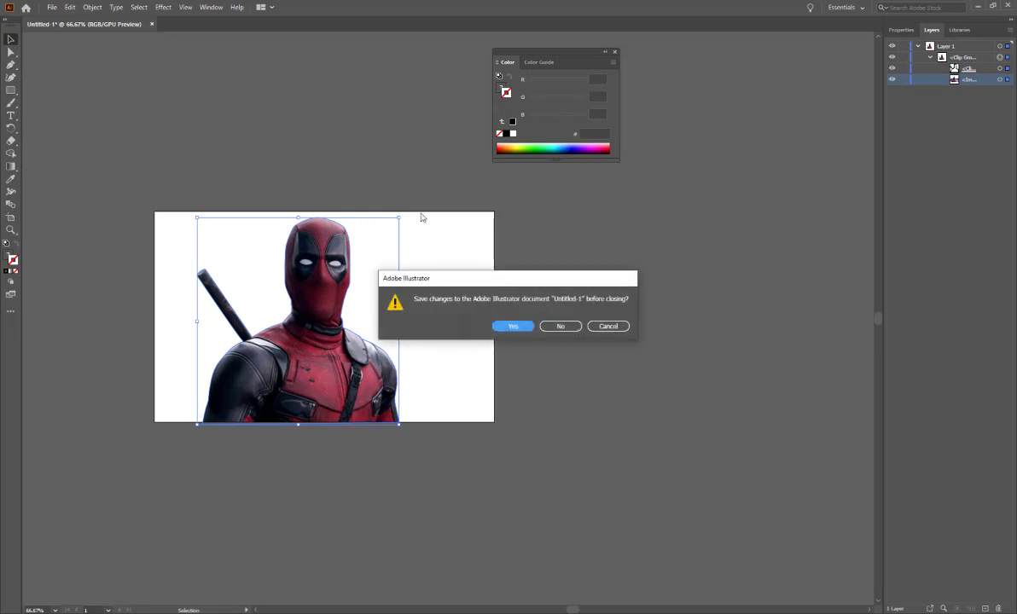
pyautogui.click(561, 326)
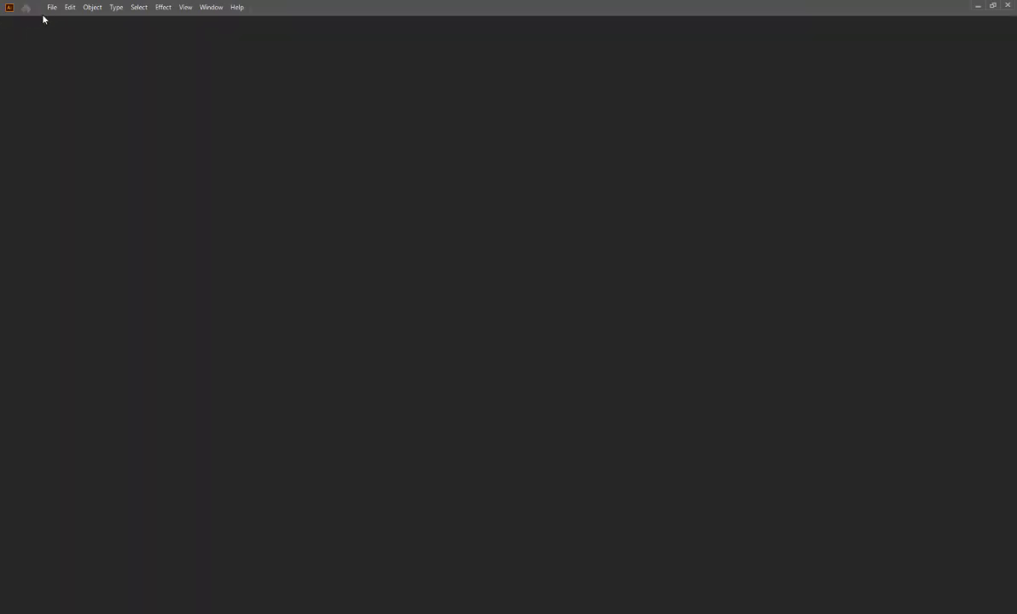
# Create a new 1366 x 768 px landscape document using the recent Common preset.
pyautogui.click(48, 9)
pyautogui.click(71, 20)
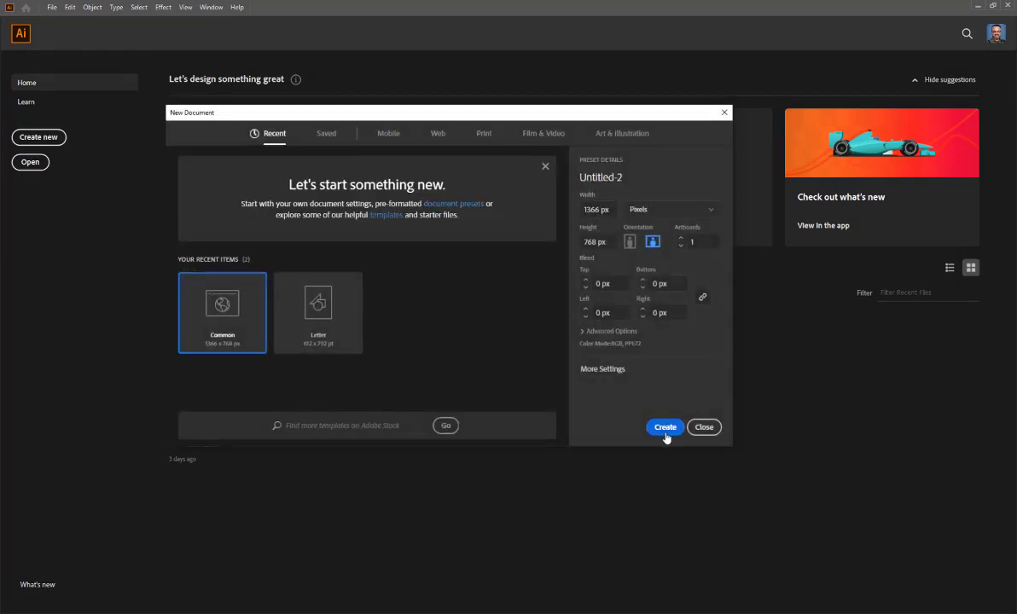
pyautogui.click(664, 429)
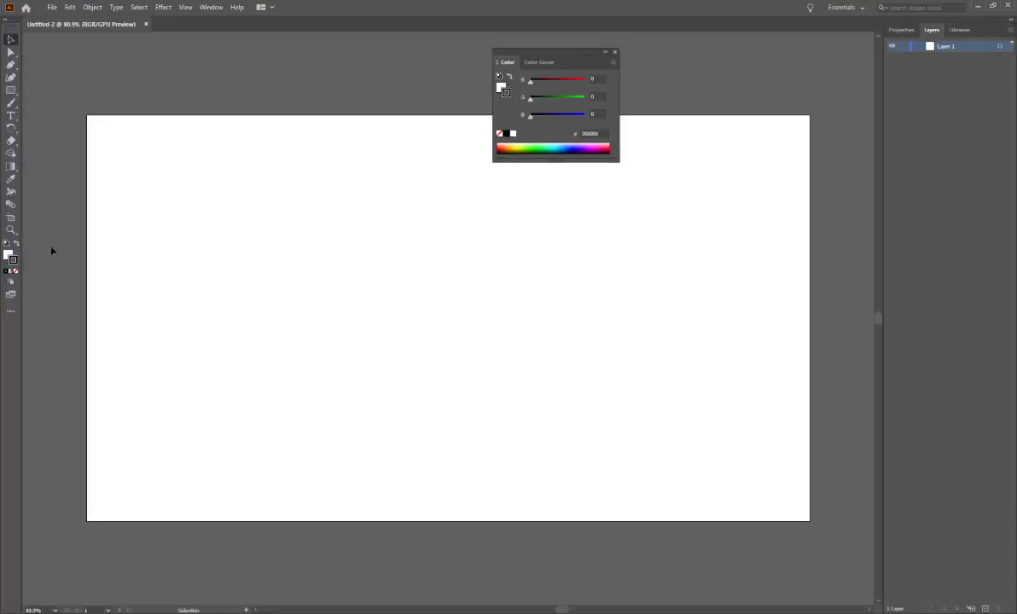
# Draw a closed, slanted block letter E across the artboard with straight Pen tool segments.
pyautogui.click(11, 66)
pyautogui.click(235, 175)
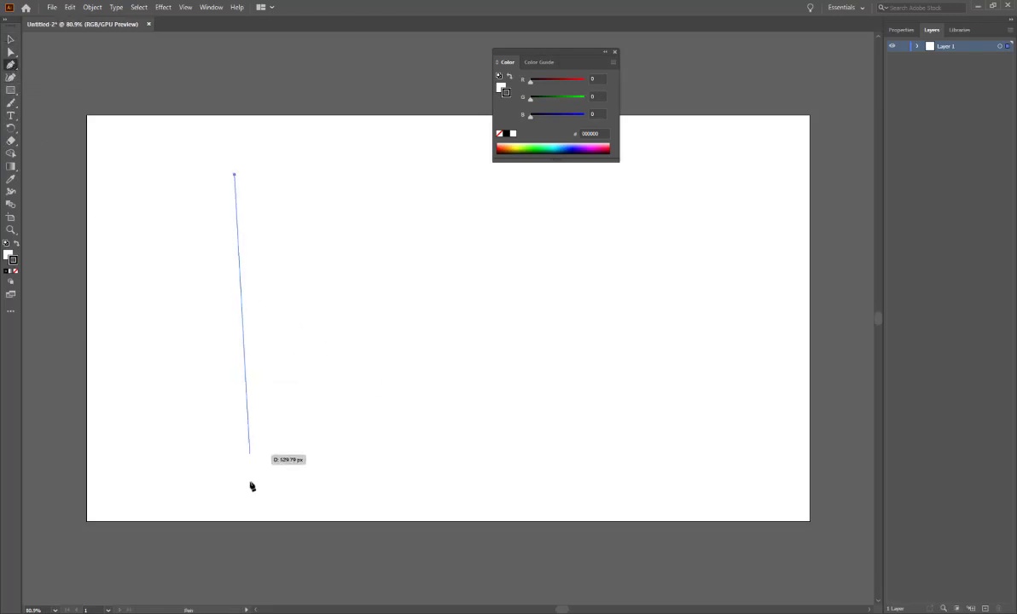
pyautogui.click(249, 485)
pyautogui.click(648, 465)
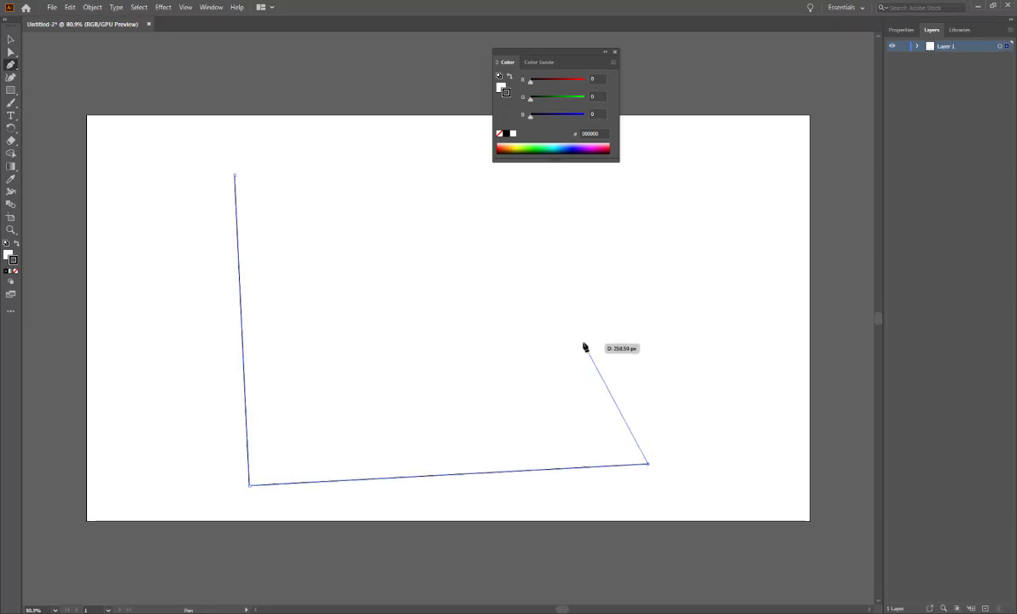
pyautogui.click(583, 343)
pyautogui.click(329, 402)
pyautogui.click(322, 342)
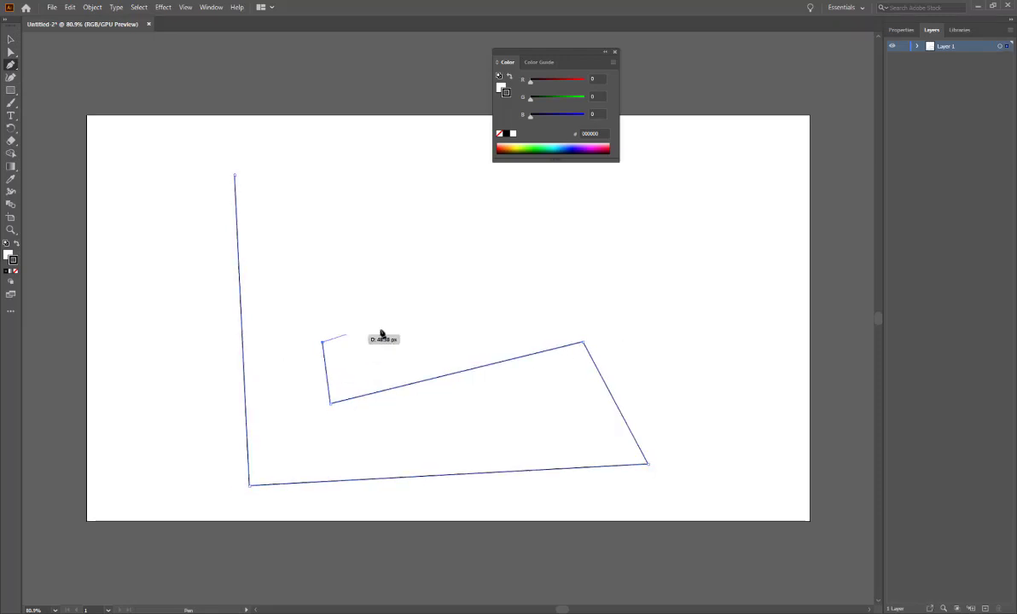
pyautogui.click(492, 312)
pyautogui.click(483, 253)
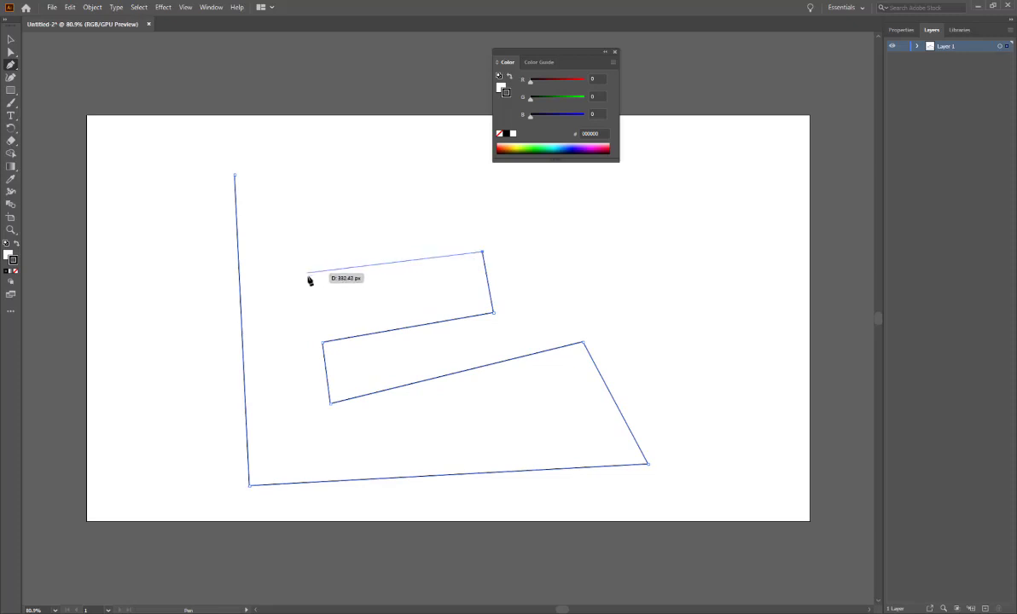
pyautogui.click(314, 294)
pyautogui.click(309, 213)
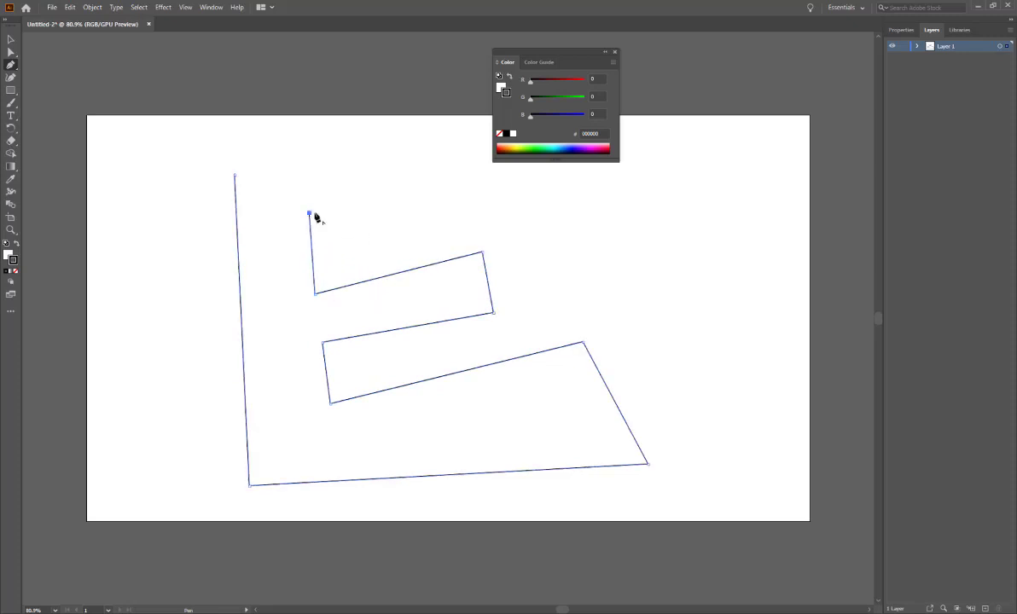
pyautogui.click(521, 203)
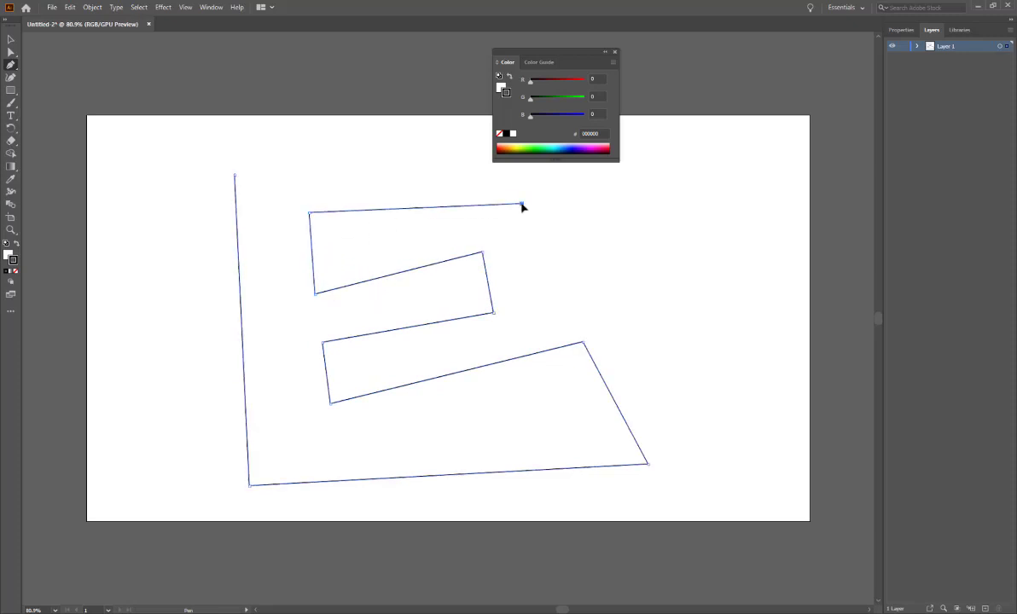
pyautogui.click(474, 133)
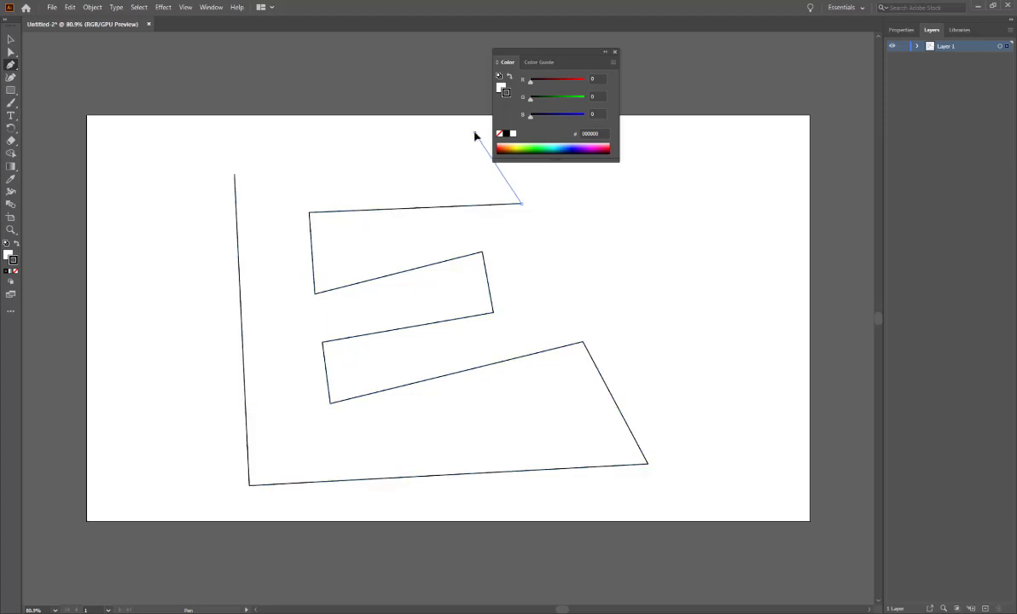
pyautogui.click(236, 175)
# Raise the E's upper-left corner anchor point slightly and lower the inner corner beneath its top arm.
pyautogui.click(10, 52)
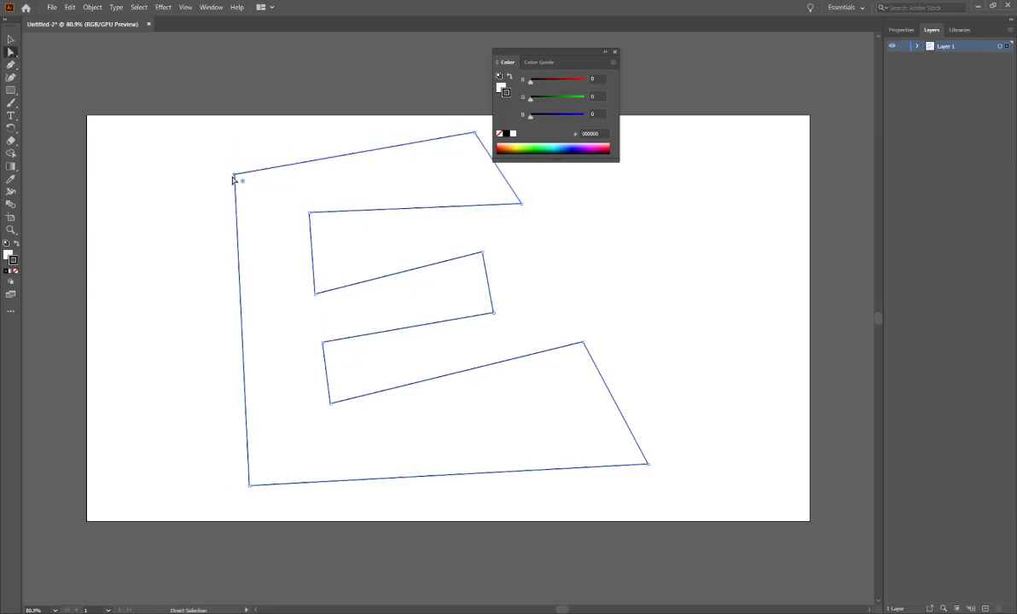
pyautogui.moveTo(235, 177); pyautogui.dragTo(234, 151)
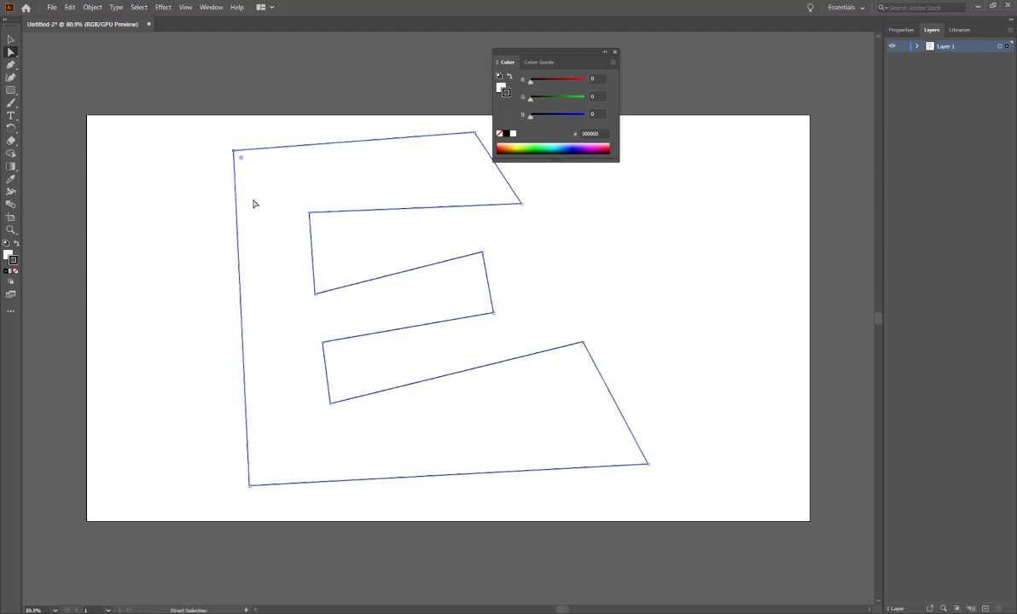
pyautogui.moveTo(309, 212); pyautogui.dragTo(311, 233)
pyautogui.click(644, 260)
# Swap the E's fill and stroke to give it a black fill and white stroke, and shift it toward the artboard's left side.
pyautogui.click(11, 39)
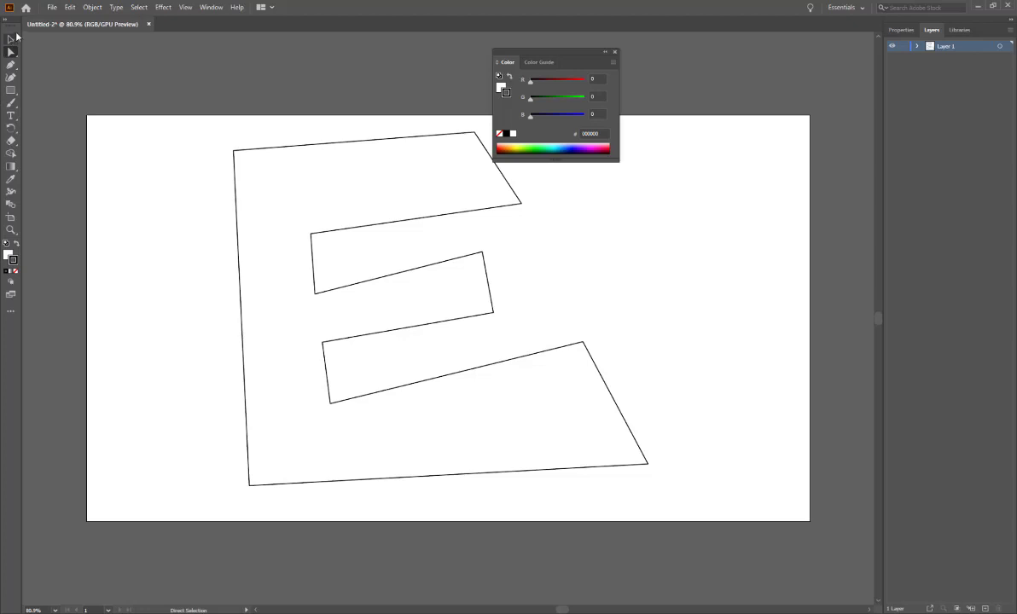
pyautogui.click(316, 146)
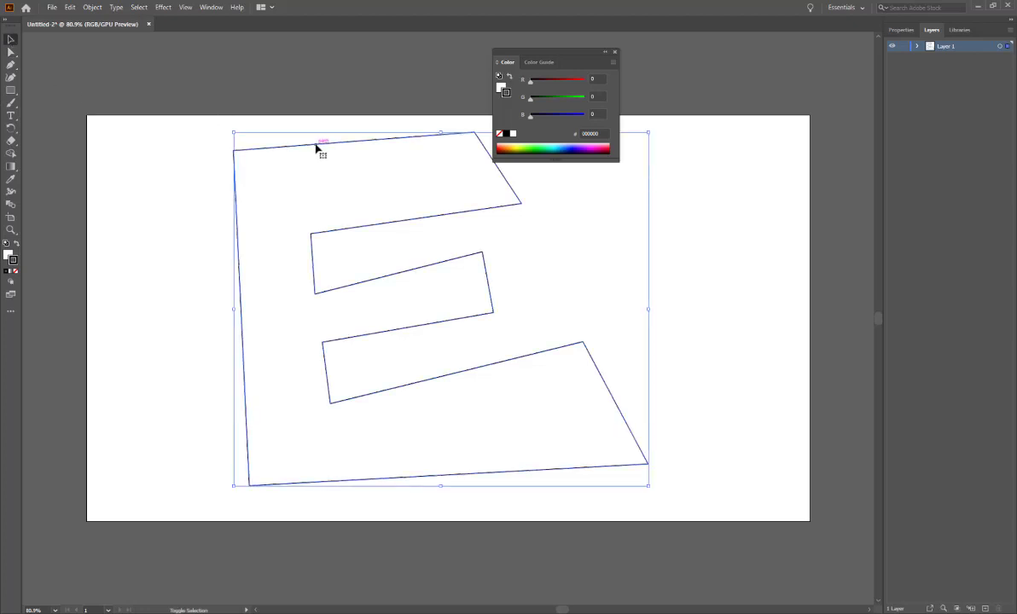
pyautogui.hotkey('shift', 'x')
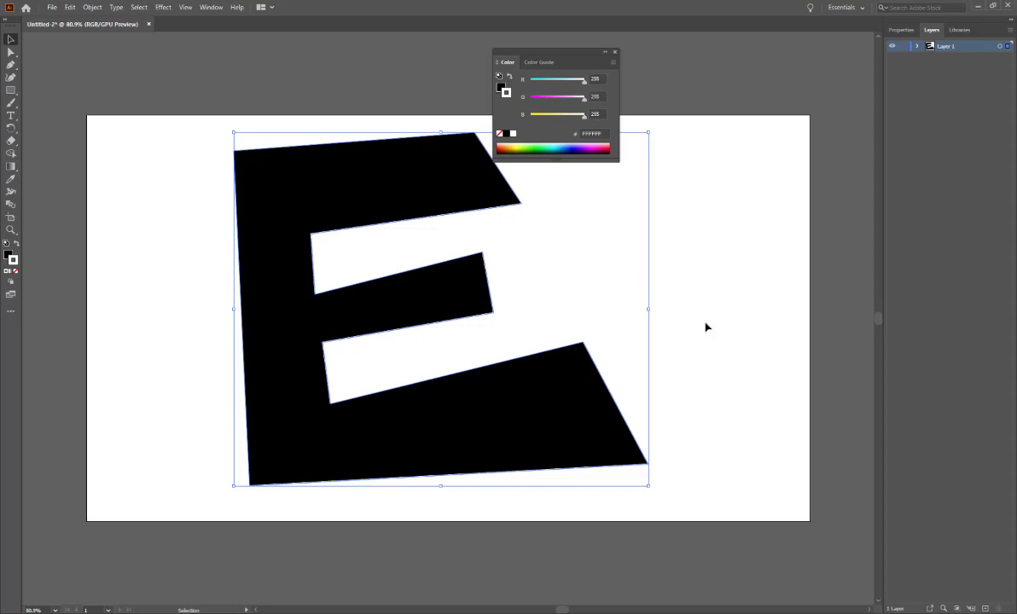
pyautogui.click(678, 261)
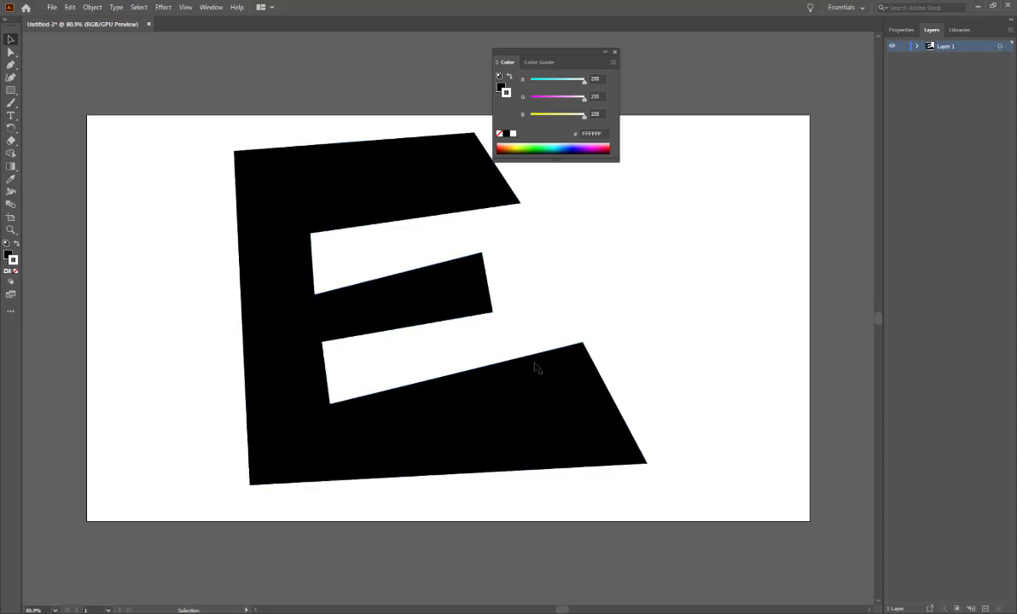
pyautogui.moveTo(563, 394); pyautogui.dragTo(492, 384)
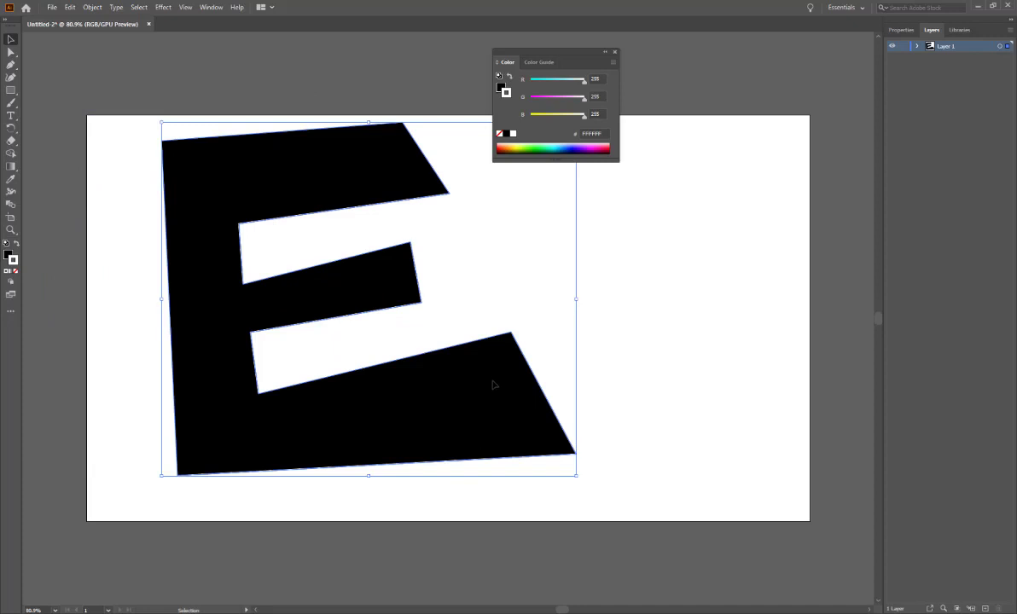
# Switch to Animate and create a 1280 x 720 HD document at 30 fps for ActionScript 3.0.
pyautogui.moveTo(492, 385); pyautogui.dragTo(589, 597)
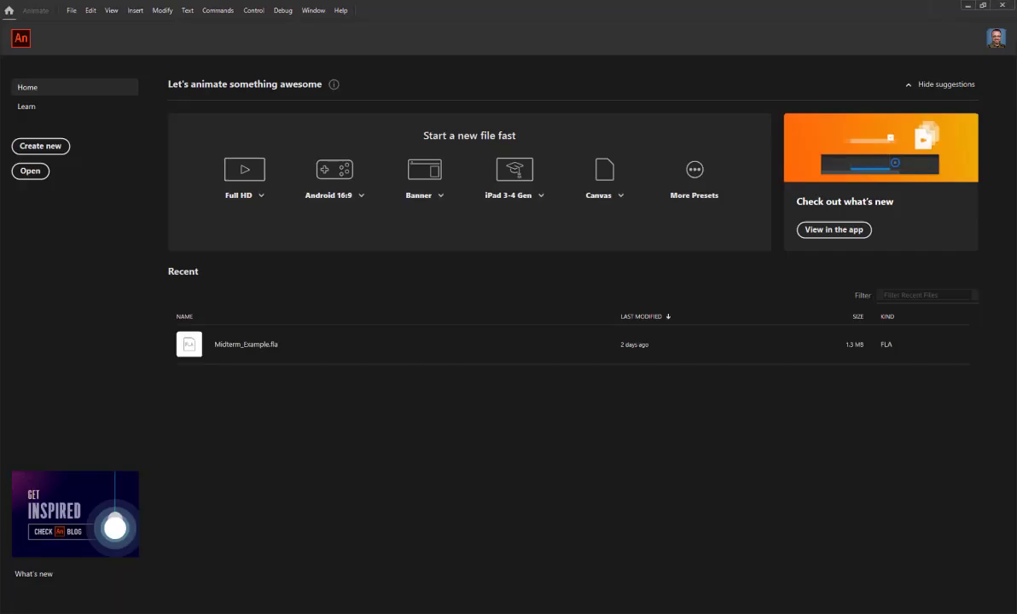
pyautogui.click(72, 11)
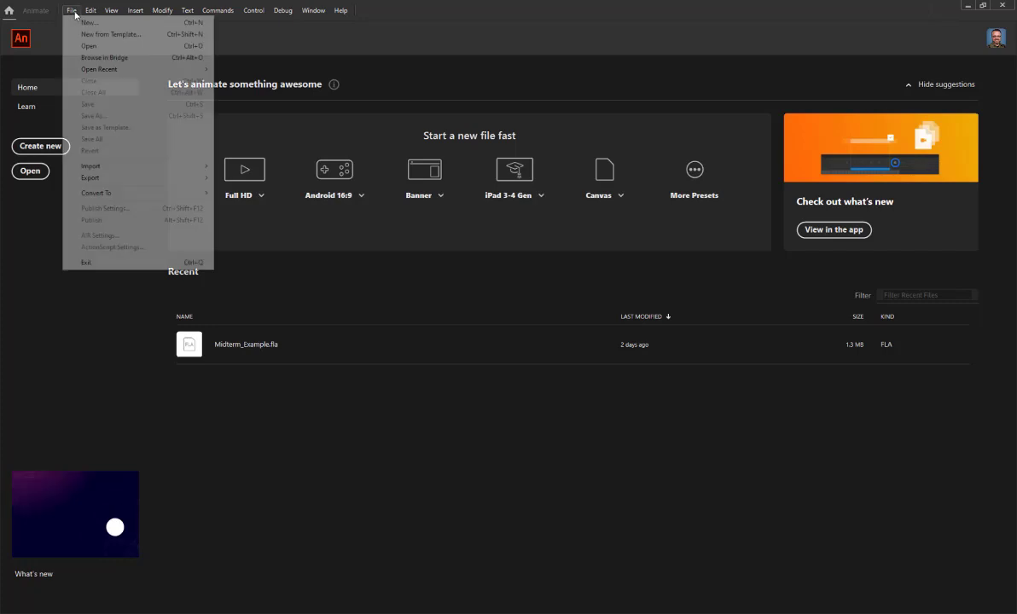
pyautogui.click(82, 27)
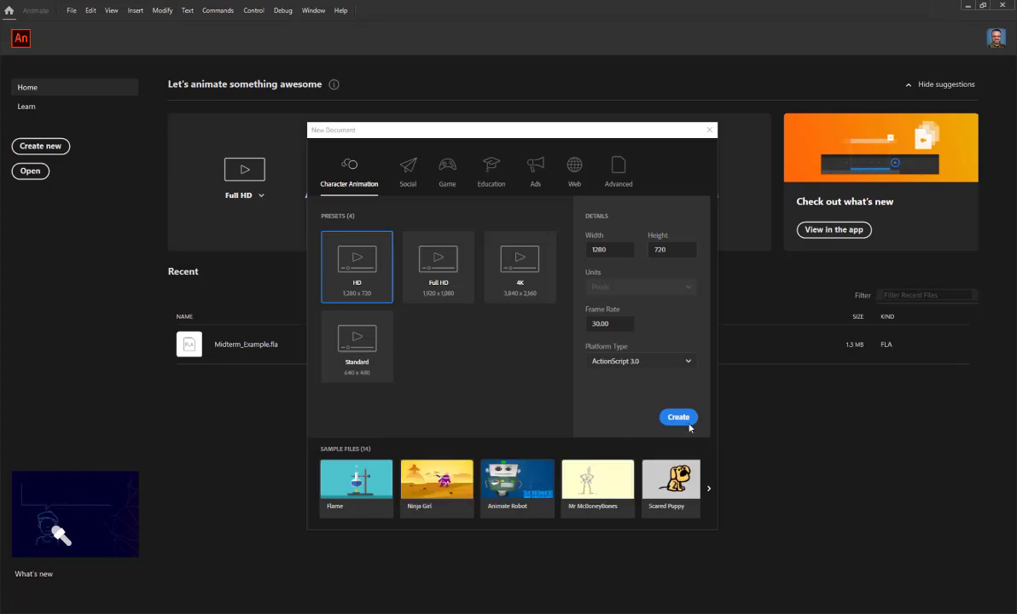
pyautogui.click(678, 417)
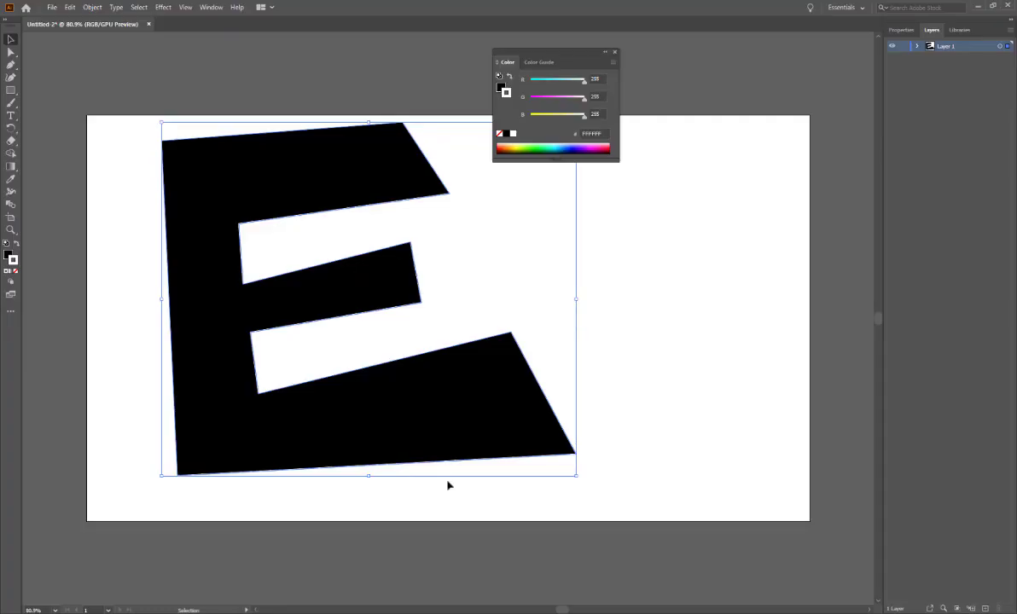
# Bring the E from Illustrator onto the Animate stage, using AI File Importer preferences with recommended import settings and maintained layers.
pyautogui.moveTo(417, 396); pyautogui.dragTo(554, 610)
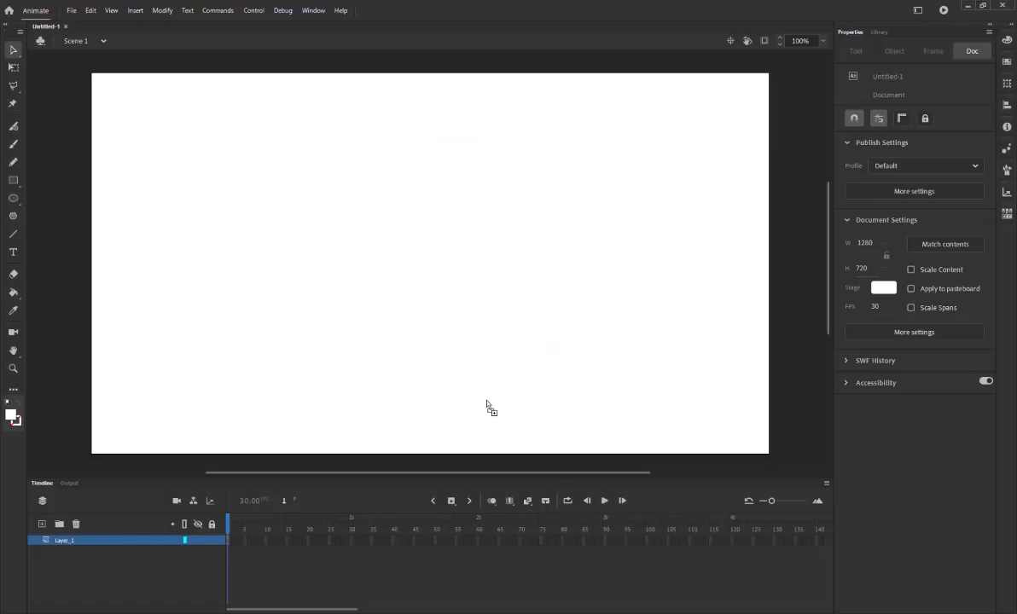
pyautogui.moveTo(487, 406); pyautogui.dragTo(429, 299)
pyautogui.hotkey('ctrl', 'v')
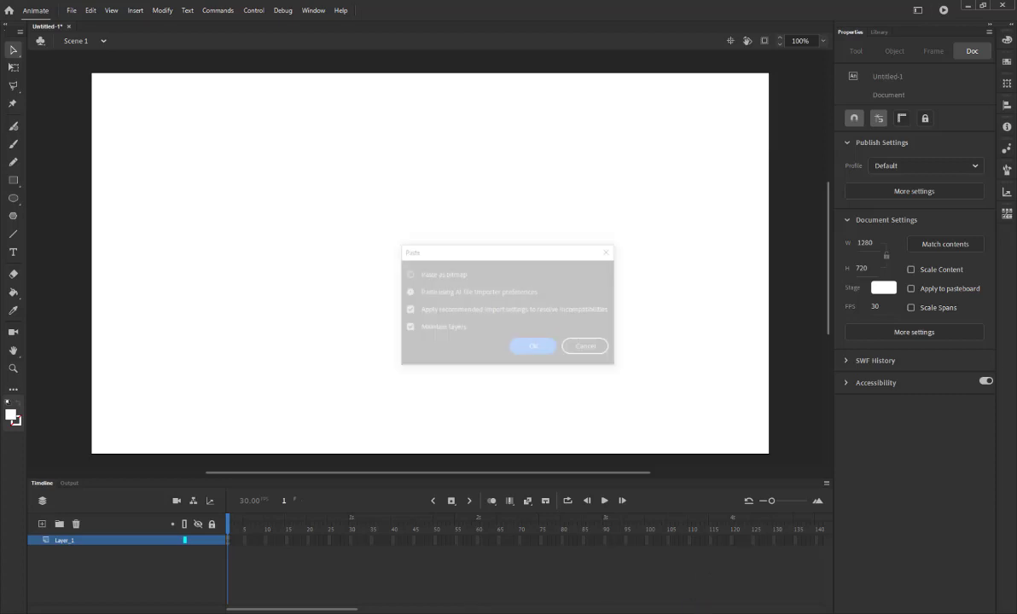
pyautogui.click(428, 275)
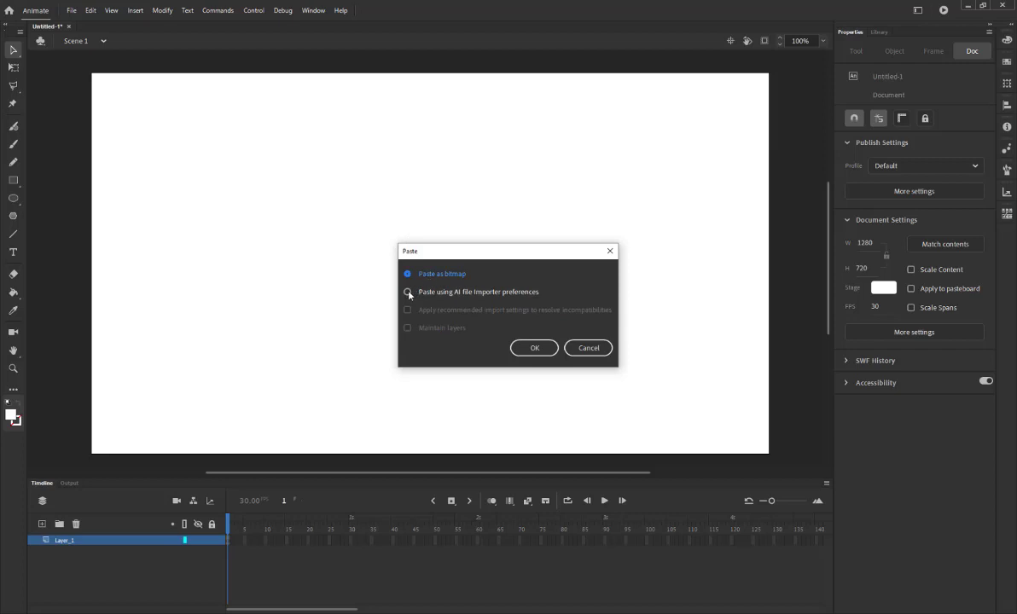
pyautogui.click(409, 293)
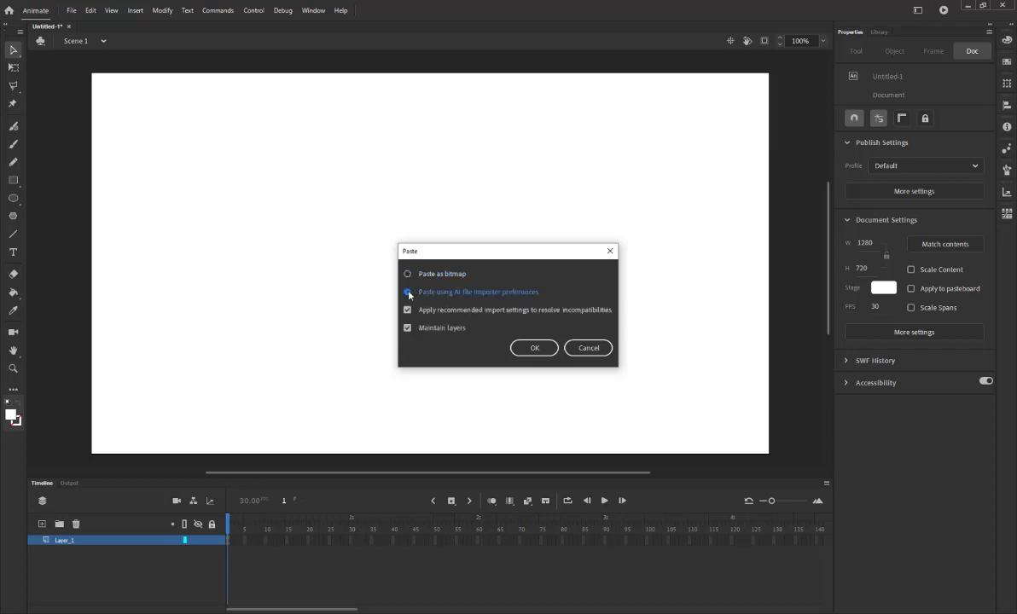
pyautogui.click(539, 350)
pyautogui.moveTo(540, 348); pyautogui.dragTo(508, 317)
pyautogui.click(655, 268)
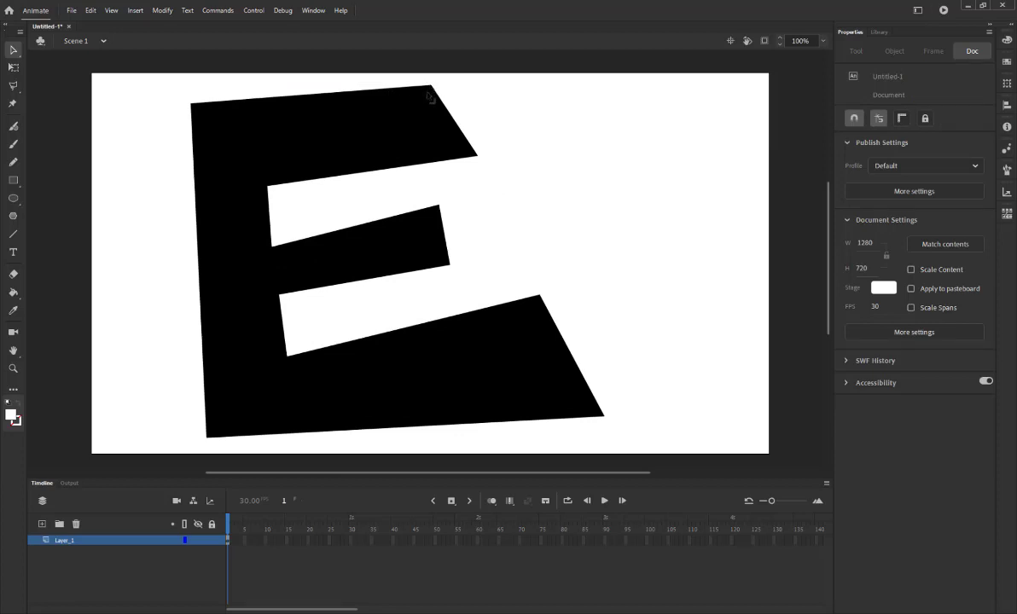
# Pull the upper-right corner of the E's top arm outward and slightly down, and check the shape's object properties.
pyautogui.moveTo(432, 88); pyautogui.dragTo(484, 102)
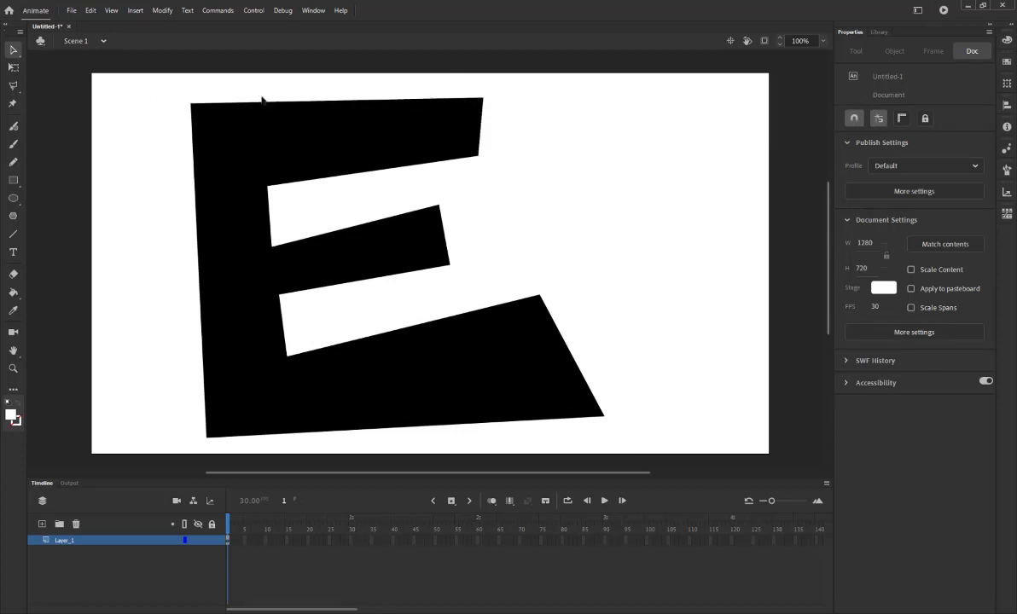
pyautogui.click(273, 141)
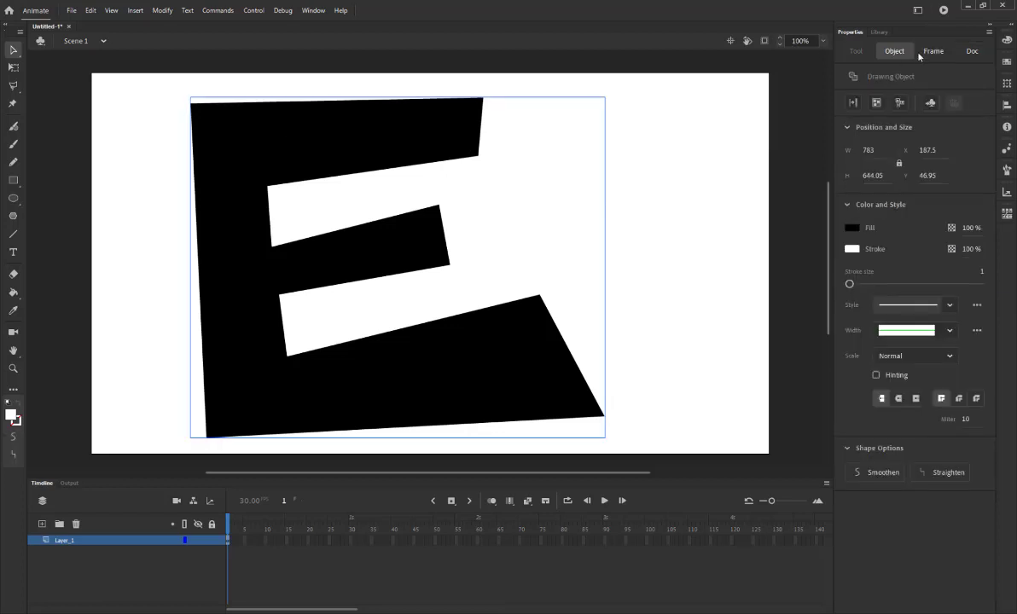
pyautogui.click(128, 207)
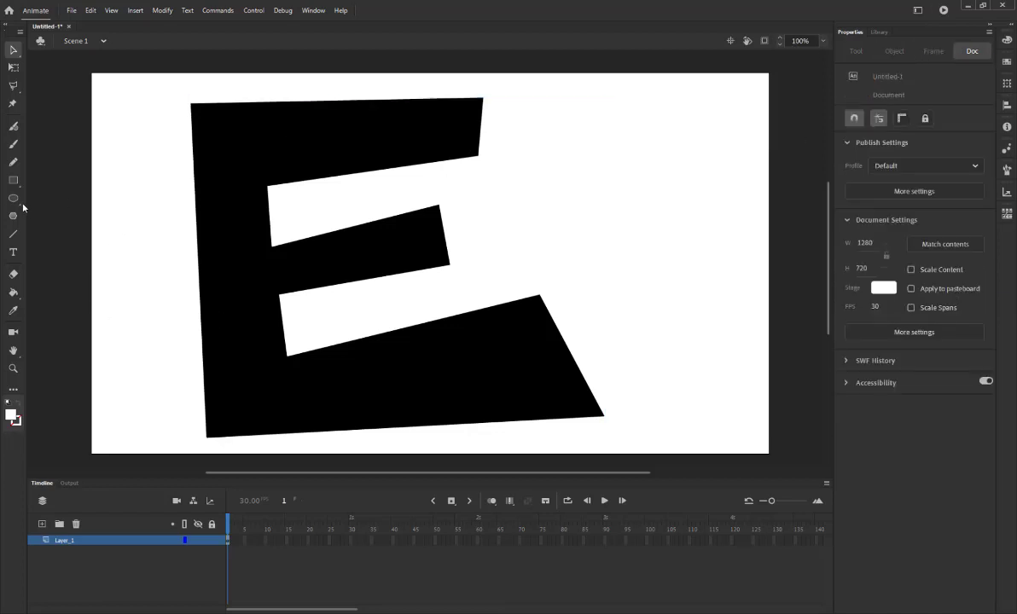
# Activate the Oval tool and toggle Object Drawing mode off and back on.
pyautogui.click(14, 198)
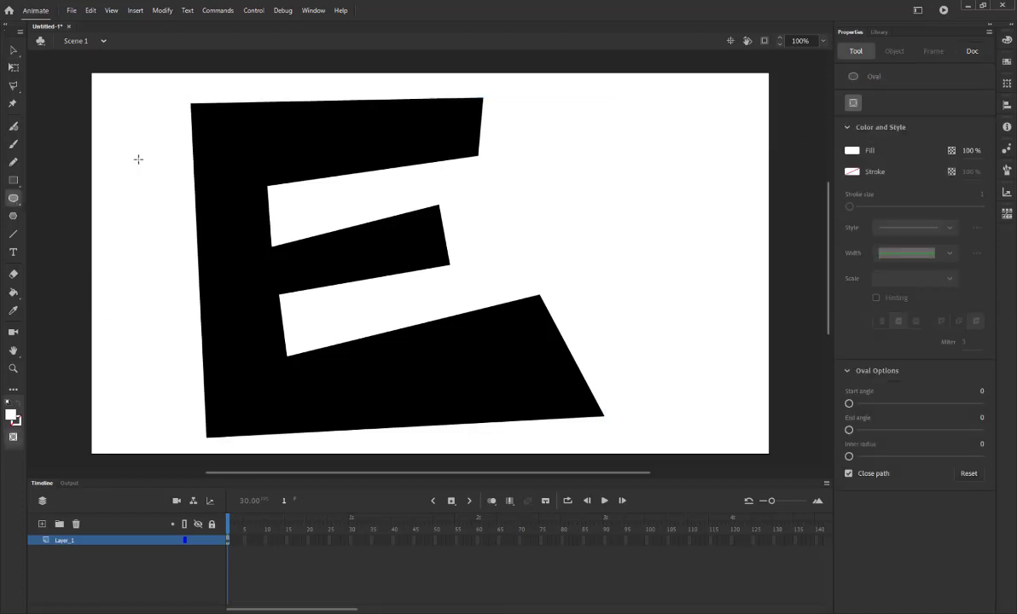
pyautogui.click(15, 439)
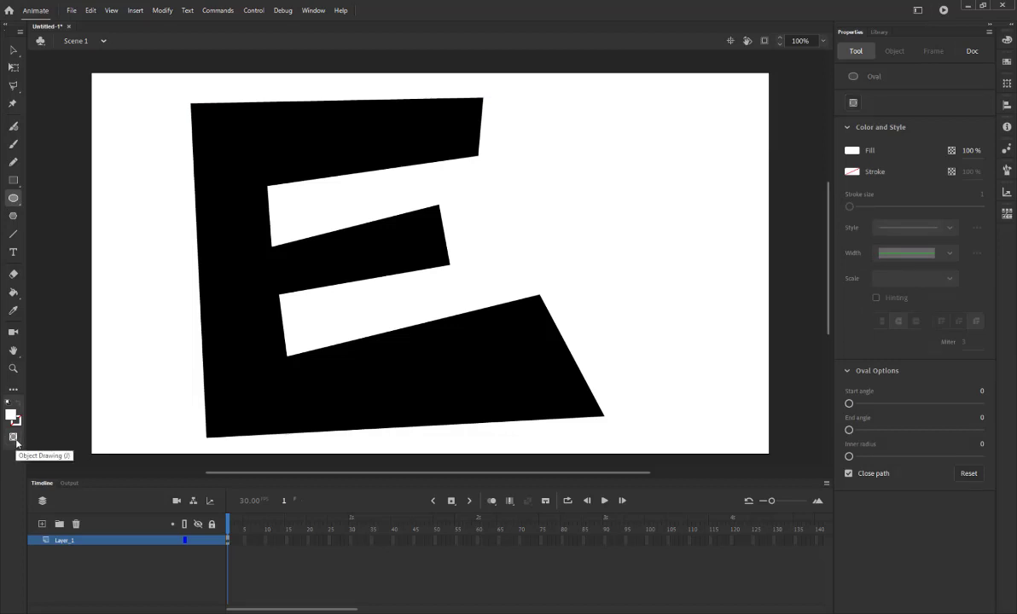
pyautogui.click(16, 440)
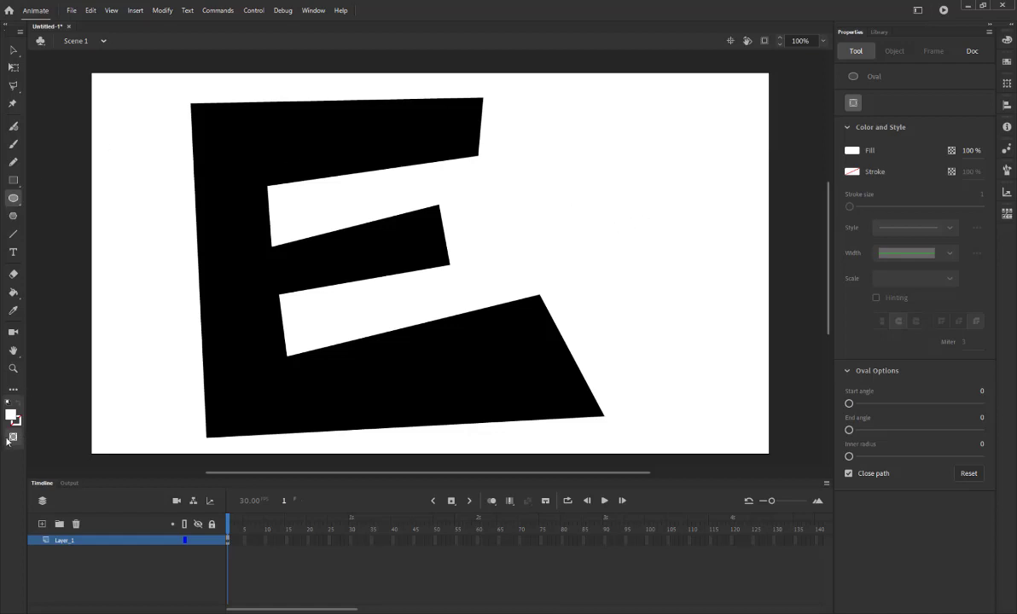
# Try drawing white rectangles on the empty stage area beside the E, and delete them.
pyautogui.click(12, 199)
pyautogui.click(14, 181)
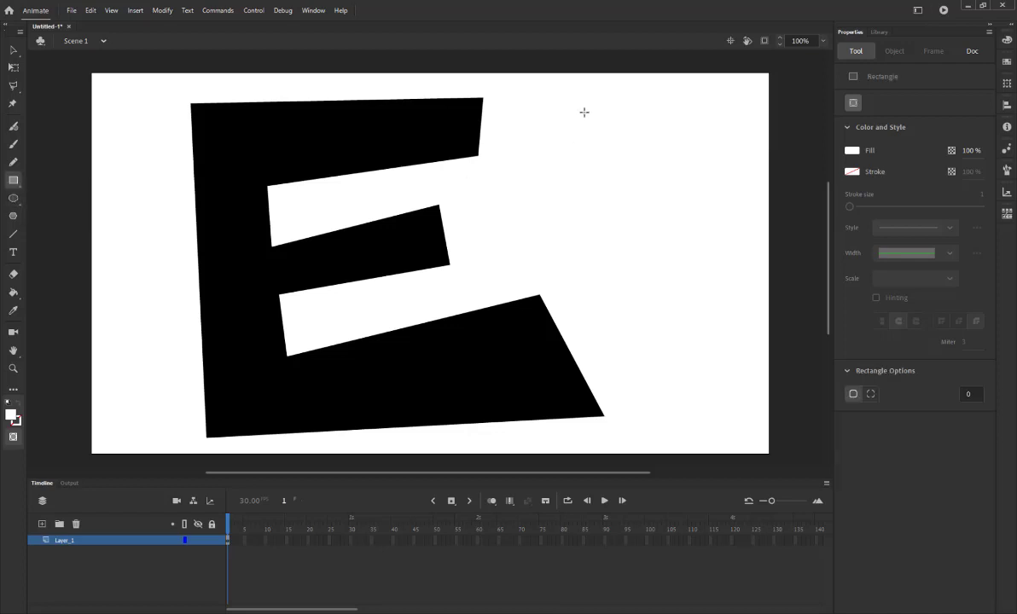
pyautogui.click(12, 49)
pyautogui.moveTo(530, 96); pyautogui.dragTo(762, 293)
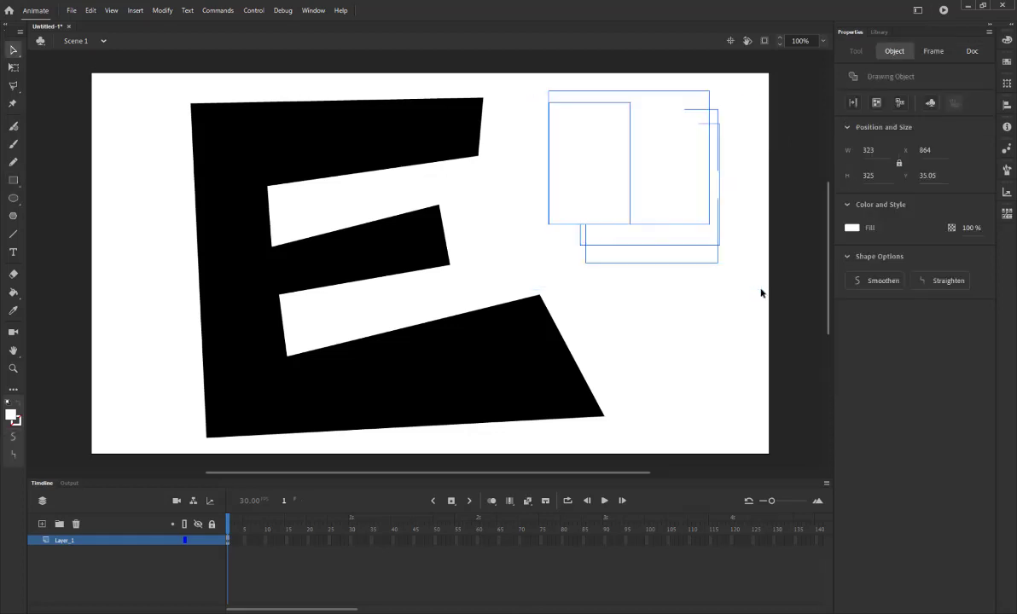
pyautogui.press('Delete')
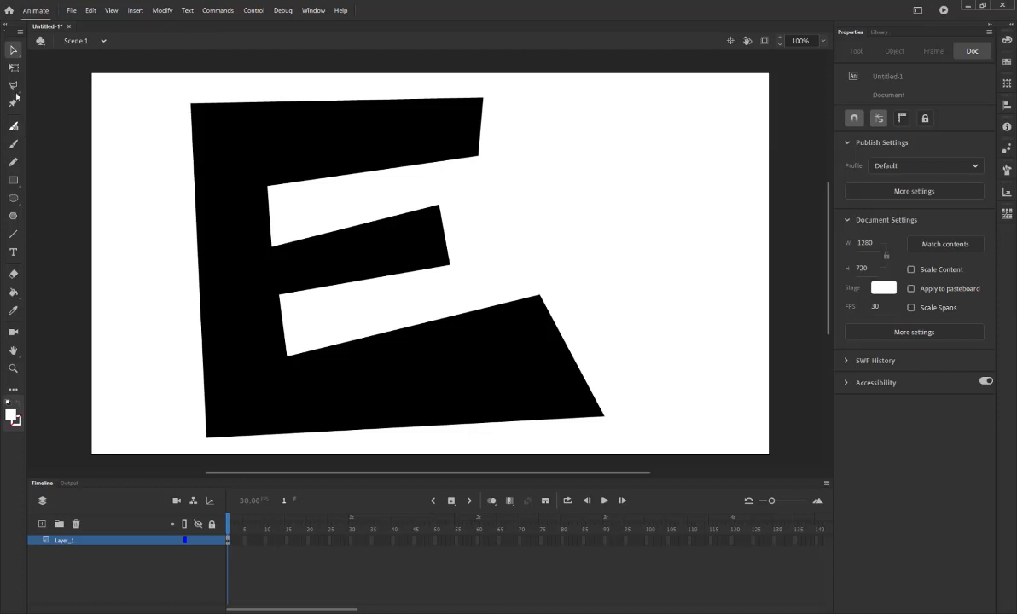
# Draw a dark navy rectangle without a stroke in the empty stage area to the right of the E.
pyautogui.click(13, 180)
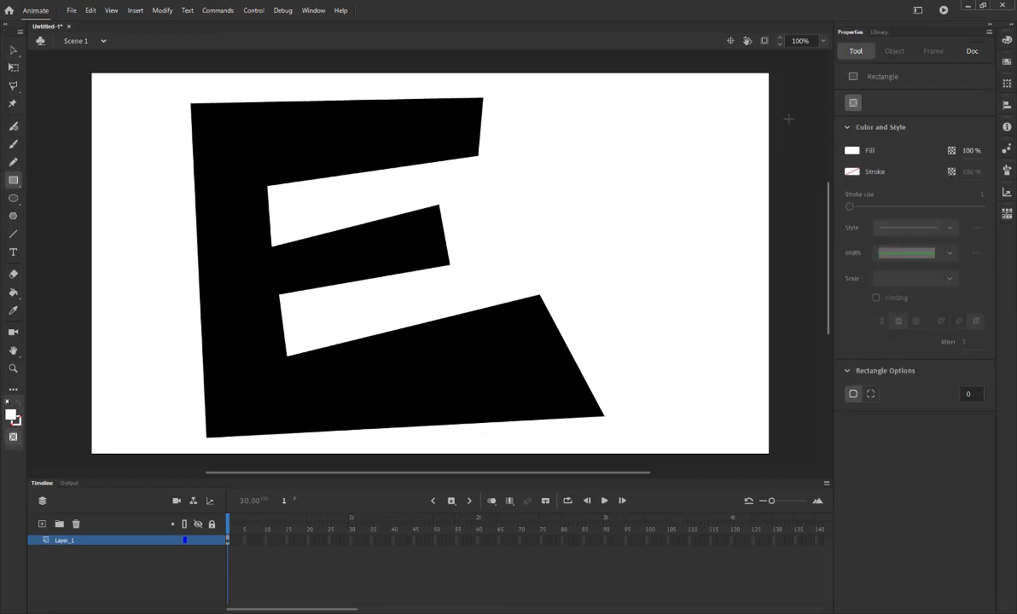
pyautogui.click(851, 151)
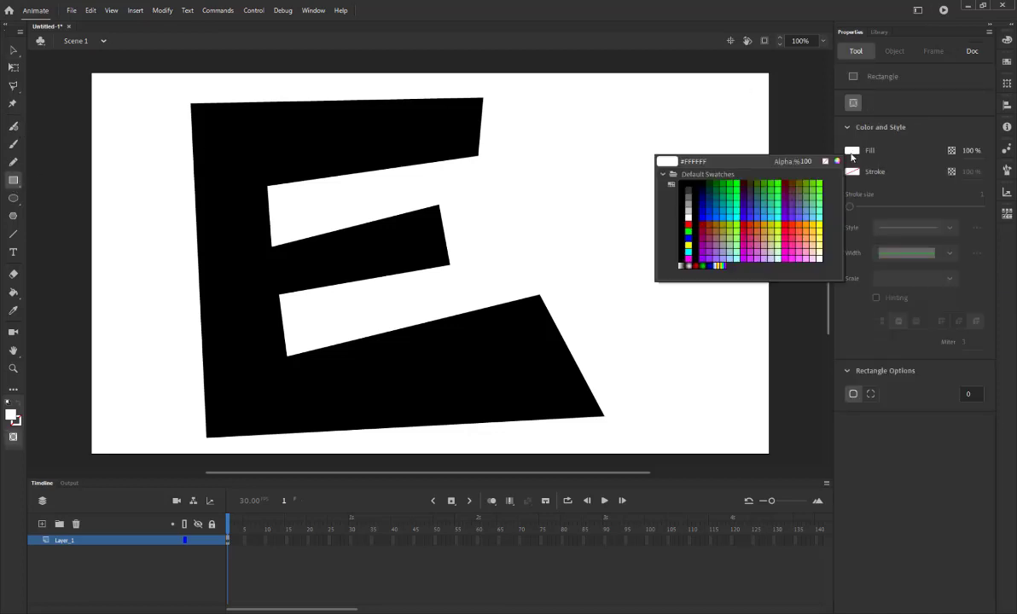
pyautogui.click(704, 187)
pyautogui.moveTo(576, 108); pyautogui.dragTo(730, 252)
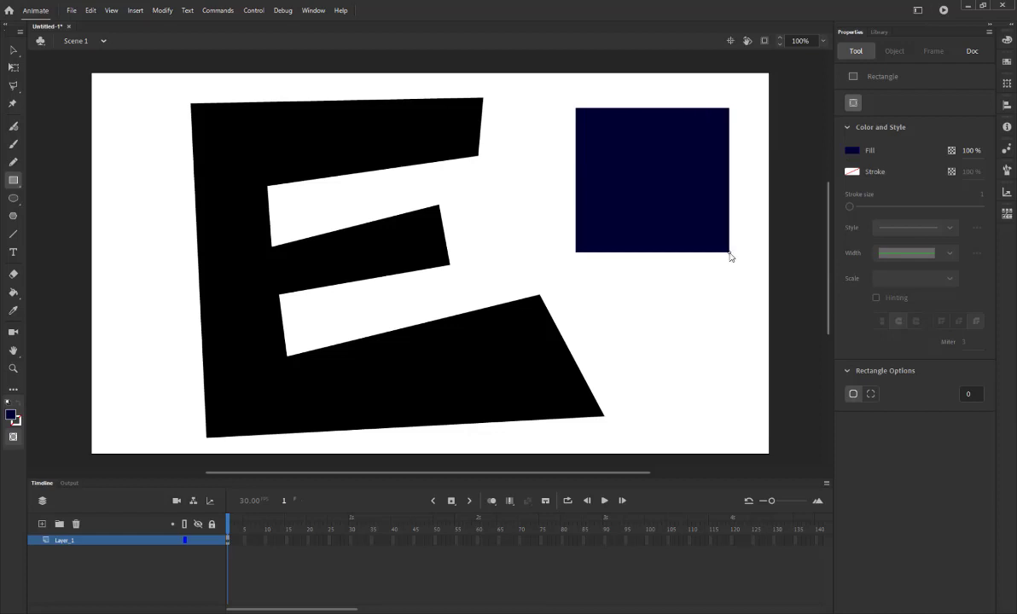
# Move the navy rectangle onto the E, and delete both shapes from the stage.
pyautogui.click(12, 51)
pyautogui.moveTo(636, 182); pyautogui.dragTo(444, 175)
pyautogui.moveTo(572, 113); pyautogui.dragTo(209, 310)
pyautogui.press('Delete')
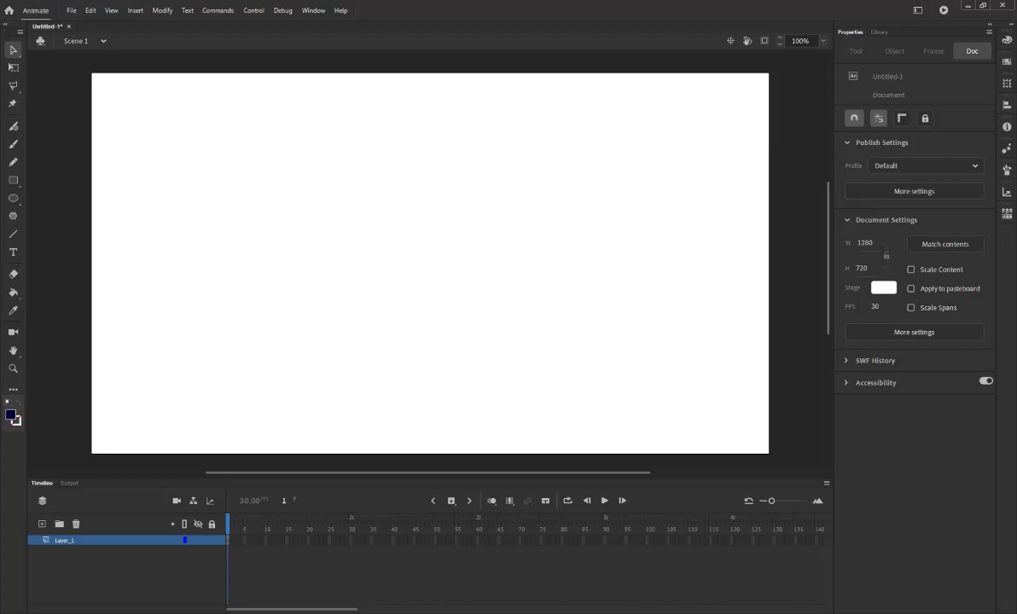
# Switch to Illustrator and shift the E slightly down and to the left on the artboard.
pyautogui.moveTo(609, 613)
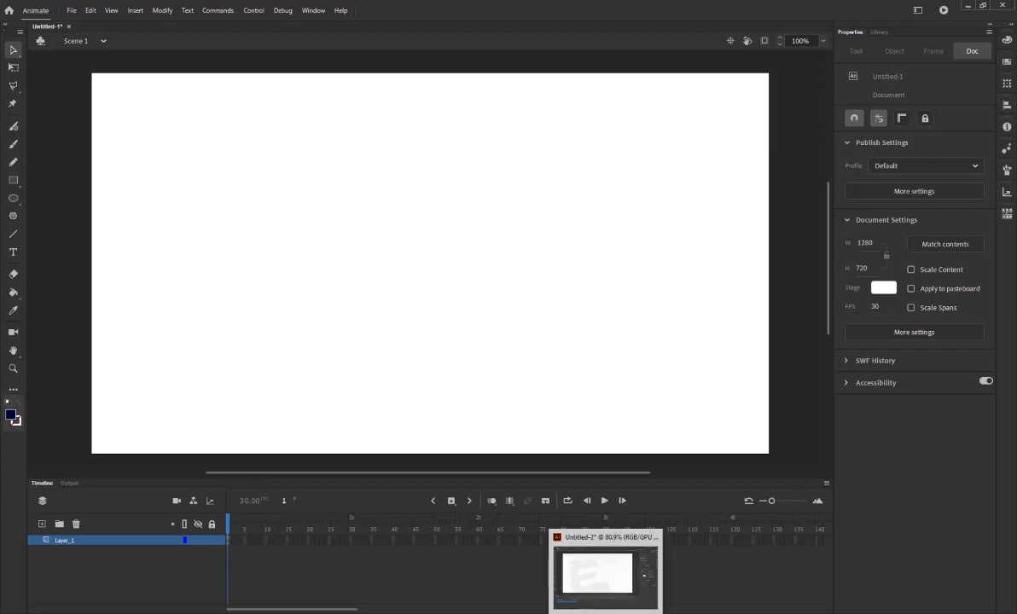
pyautogui.click(542, 611)
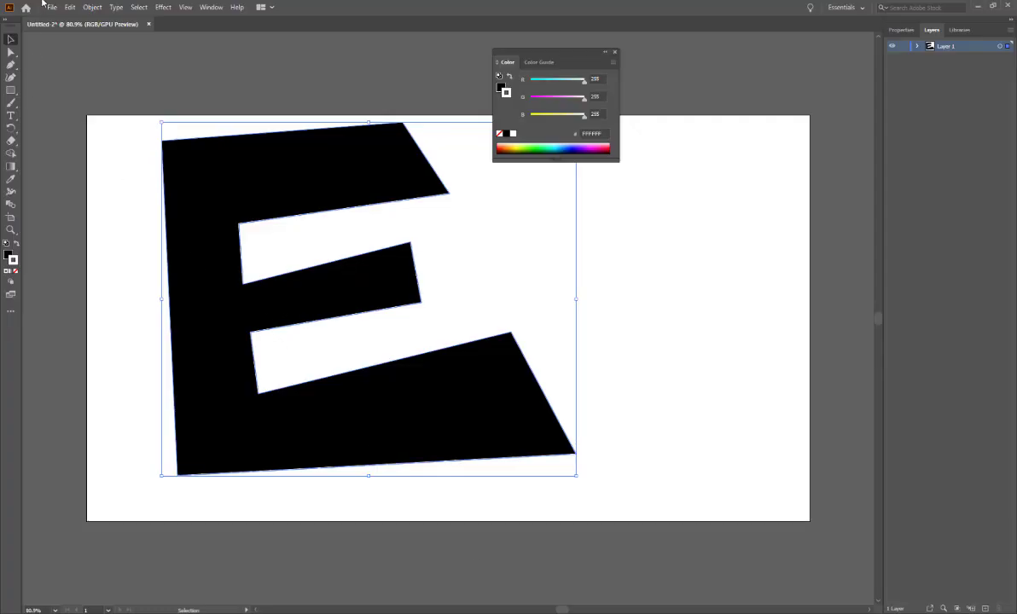
pyautogui.moveTo(312, 171); pyautogui.dragTo(302, 211)
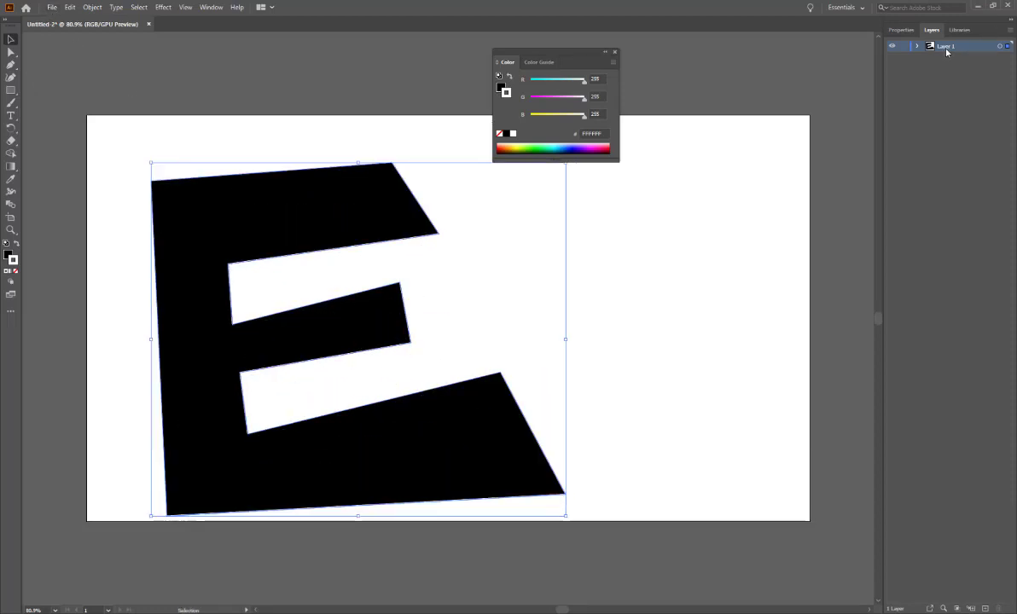
pyautogui.moveTo(358, 240); pyautogui.dragTo(334, 207)
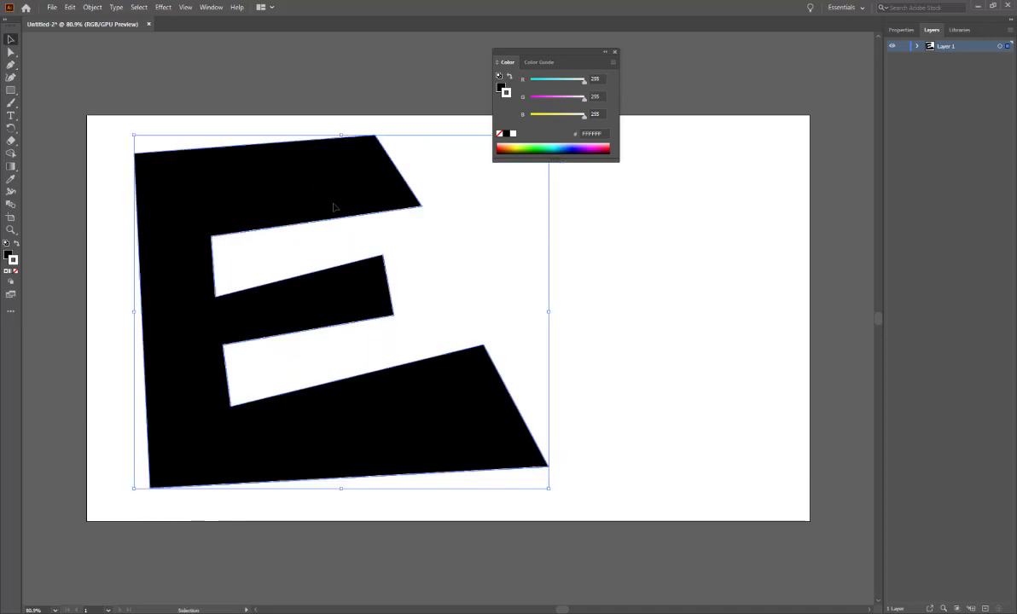
# Save the E artwork to the Desktop as an Adobe Illustrator file named test, in Illustrator 2020 format.
pyautogui.click(52, 8)
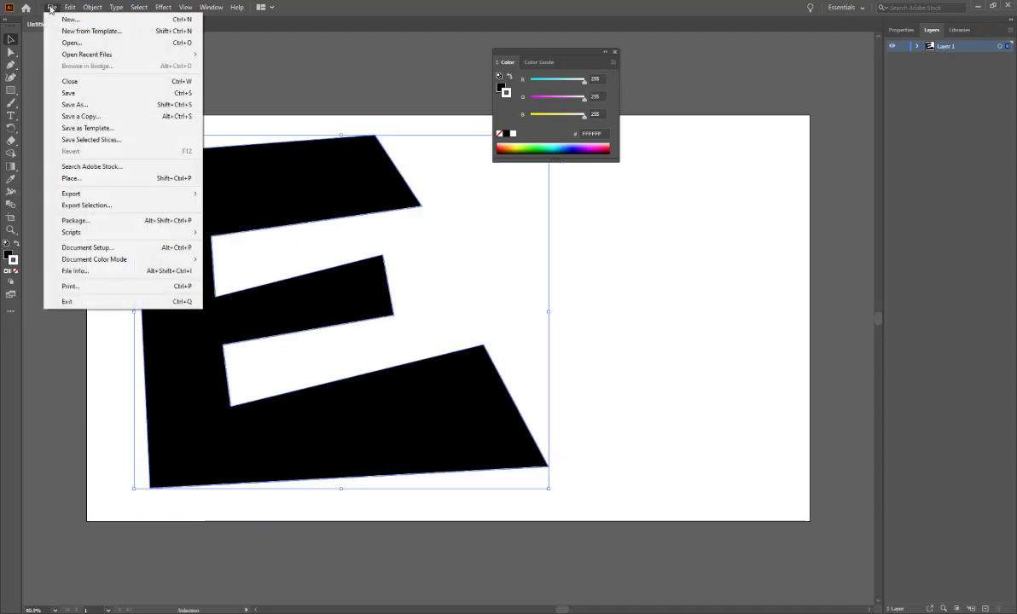
pyautogui.click(91, 104)
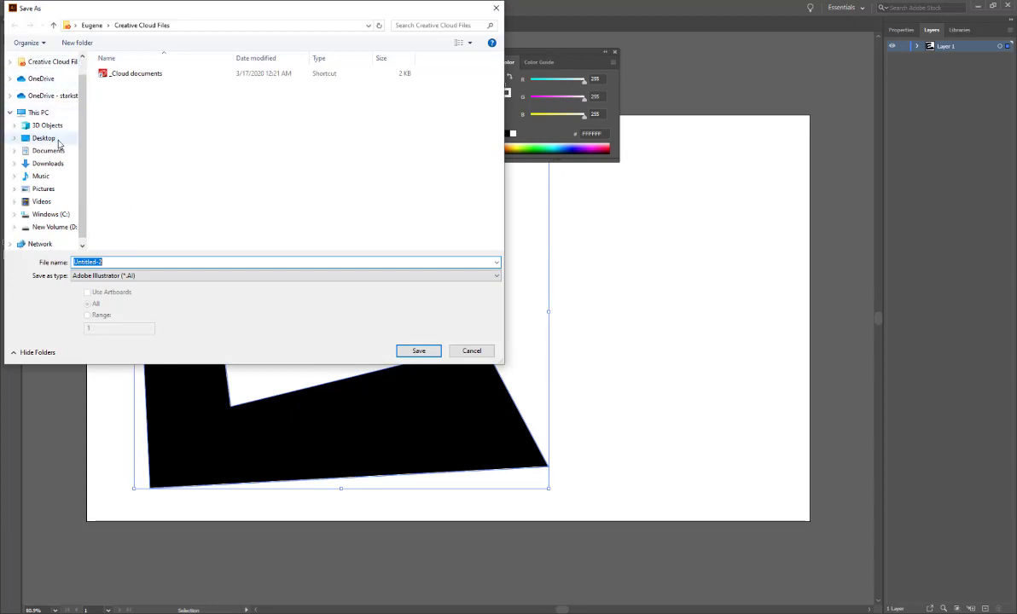
pyautogui.click(58, 142)
pyautogui.doubleClick(114, 262)
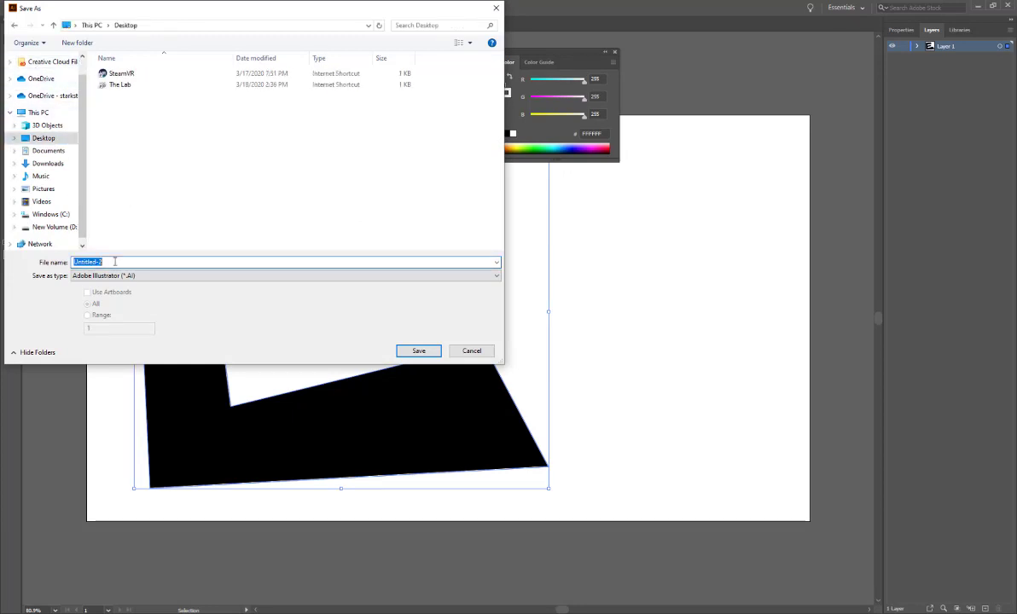
pyautogui.write('test')
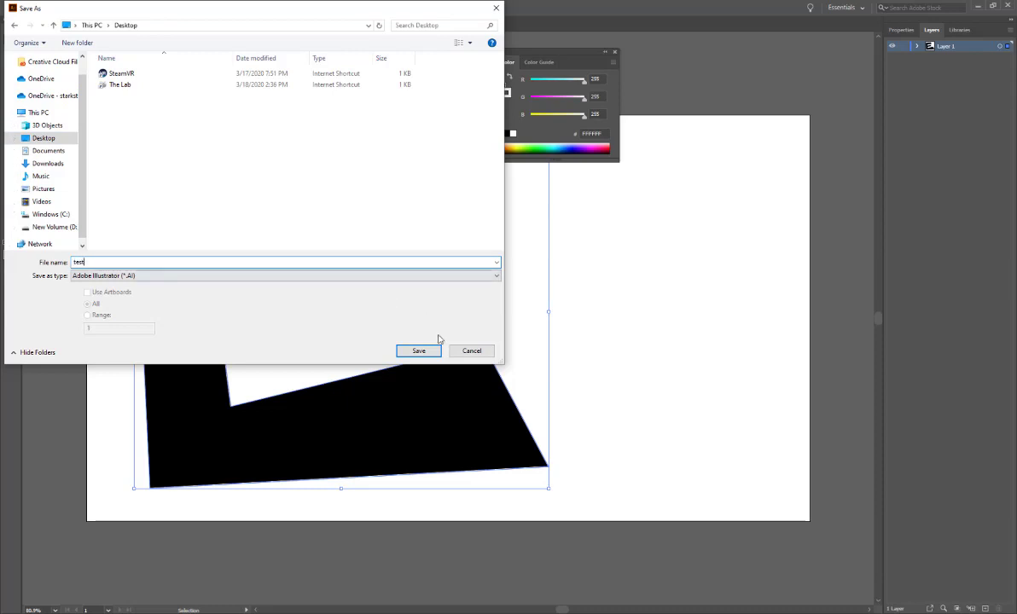
pyautogui.click(419, 350)
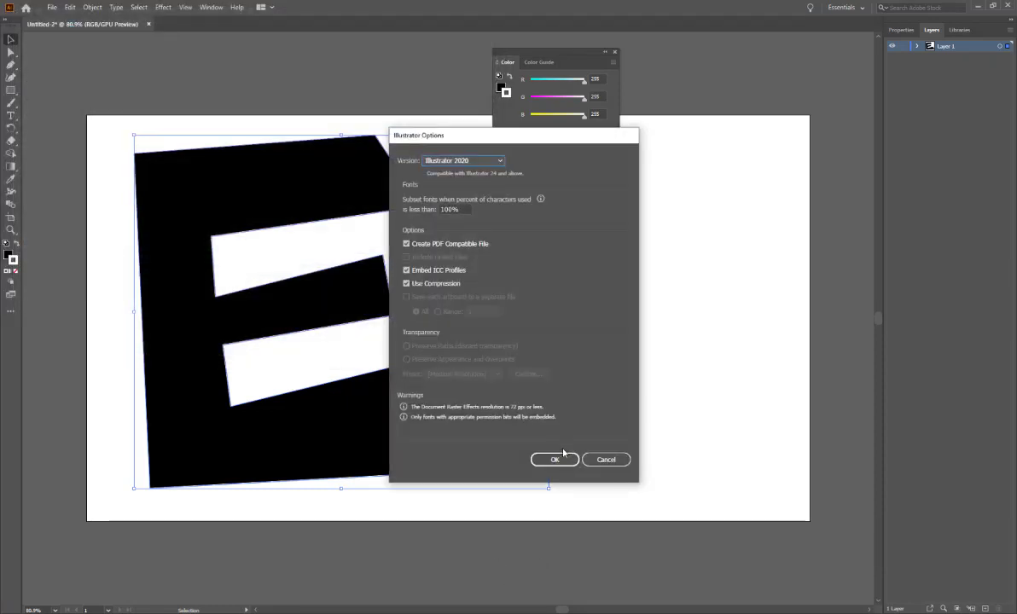
pyautogui.click(552, 459)
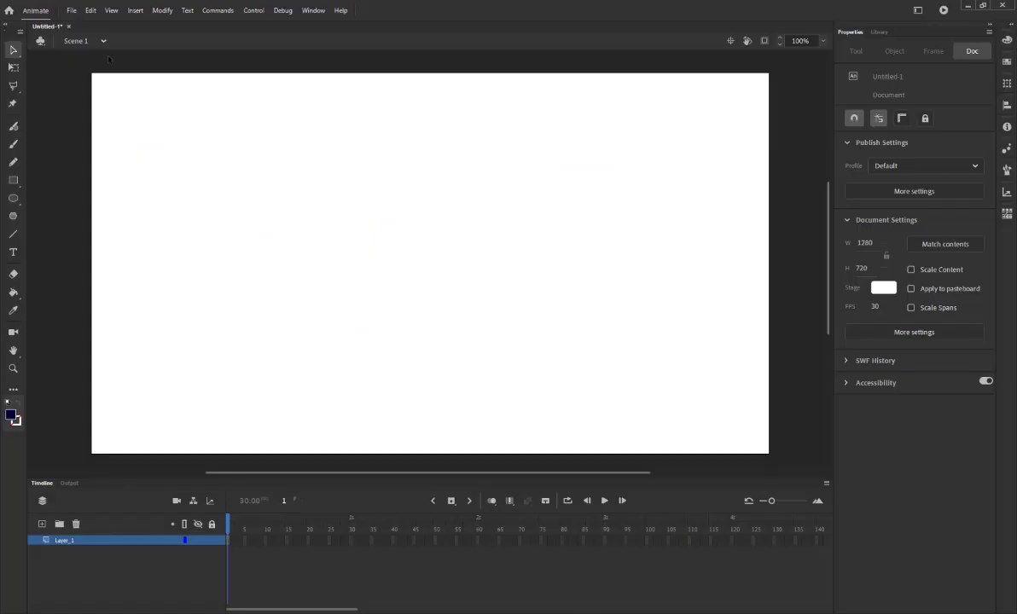
# In Animate, import test.ai from the Desktop to the stage, including Layer 1's path, placed at its original position as Animate layers.
pyautogui.click(71, 11)
pyautogui.moveTo(201, 173)
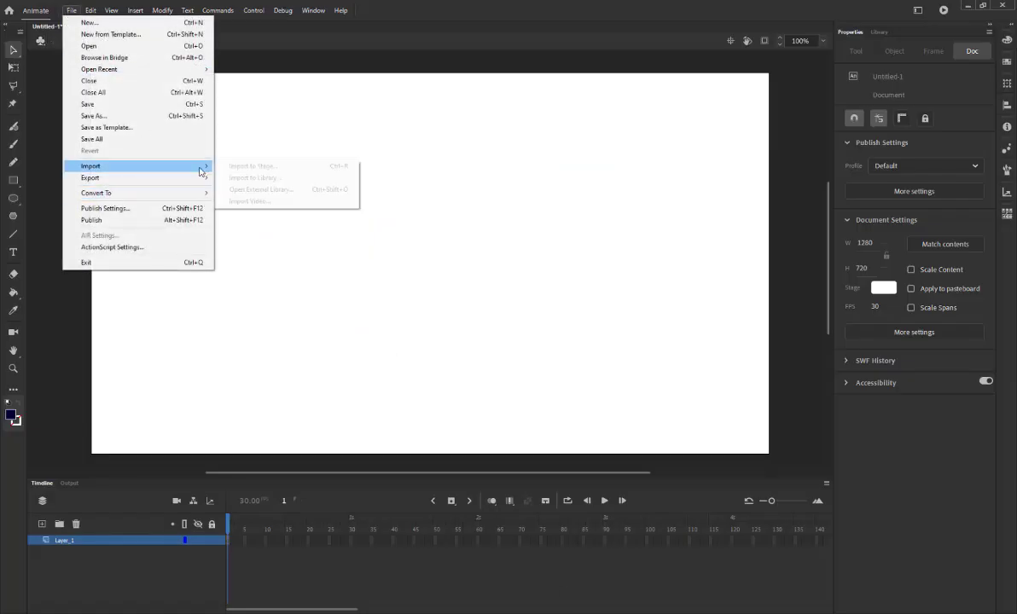
pyautogui.click(250, 167)
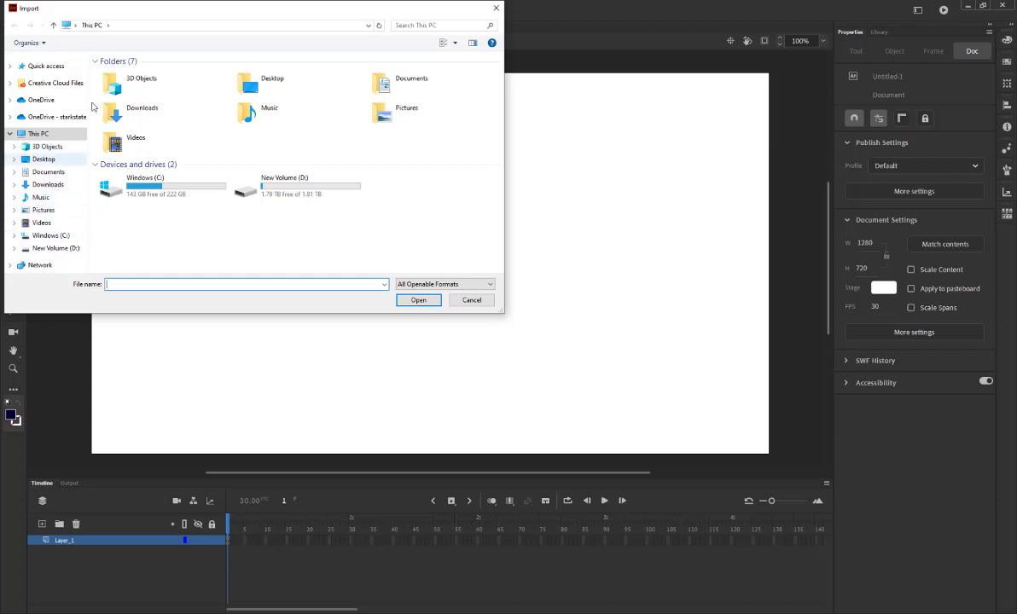
pyautogui.click(44, 160)
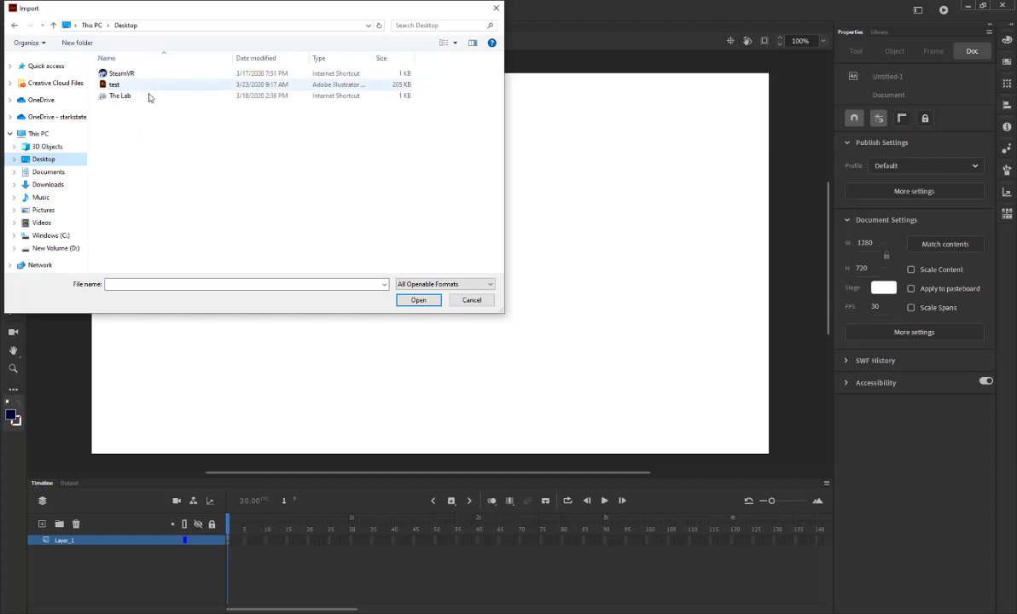
pyautogui.click(130, 84)
pyautogui.click(428, 304)
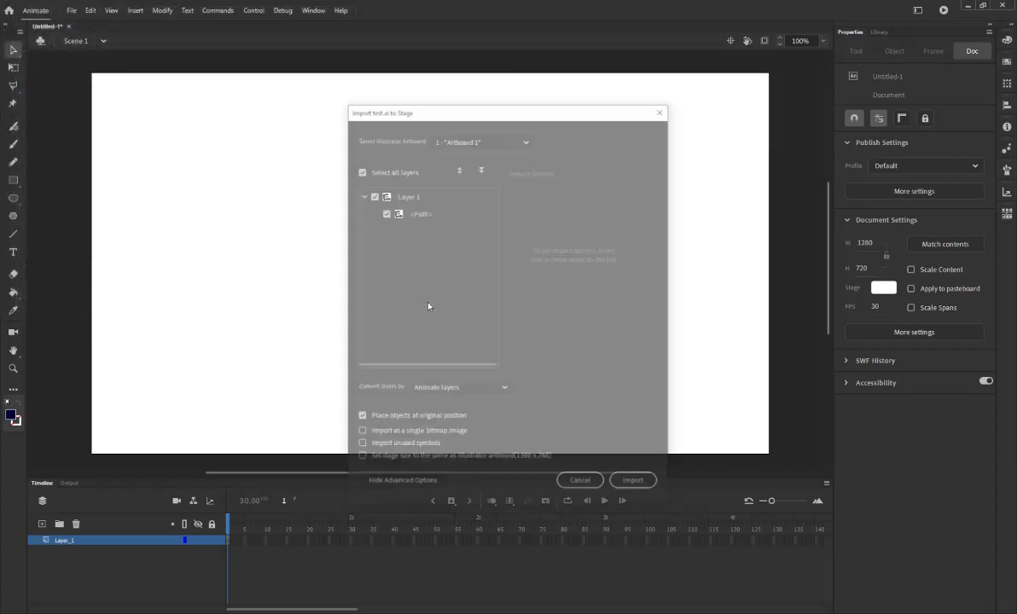
pyautogui.click(372, 196)
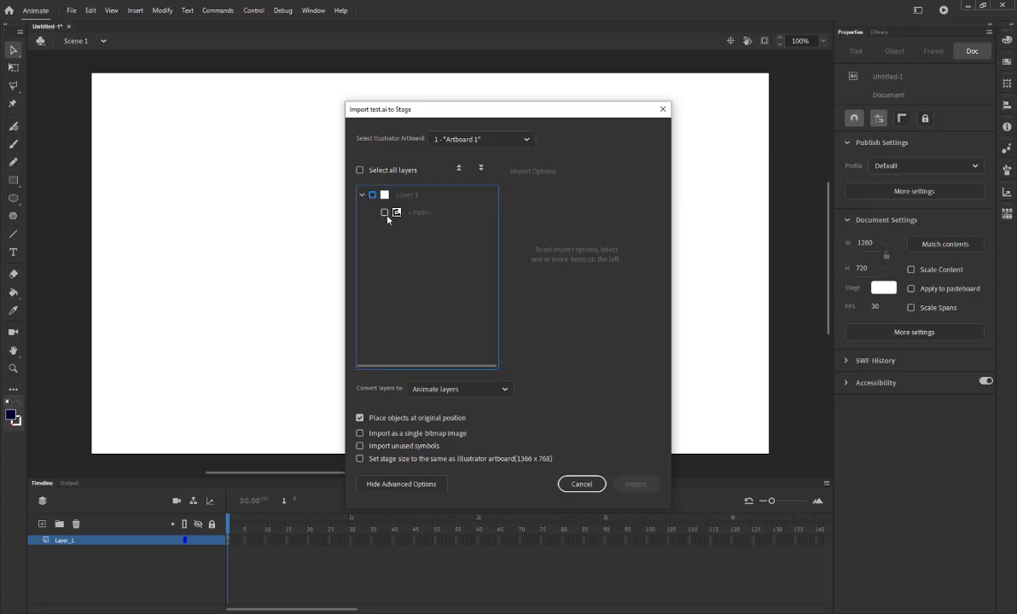
pyautogui.click(385, 212)
pyautogui.click(640, 483)
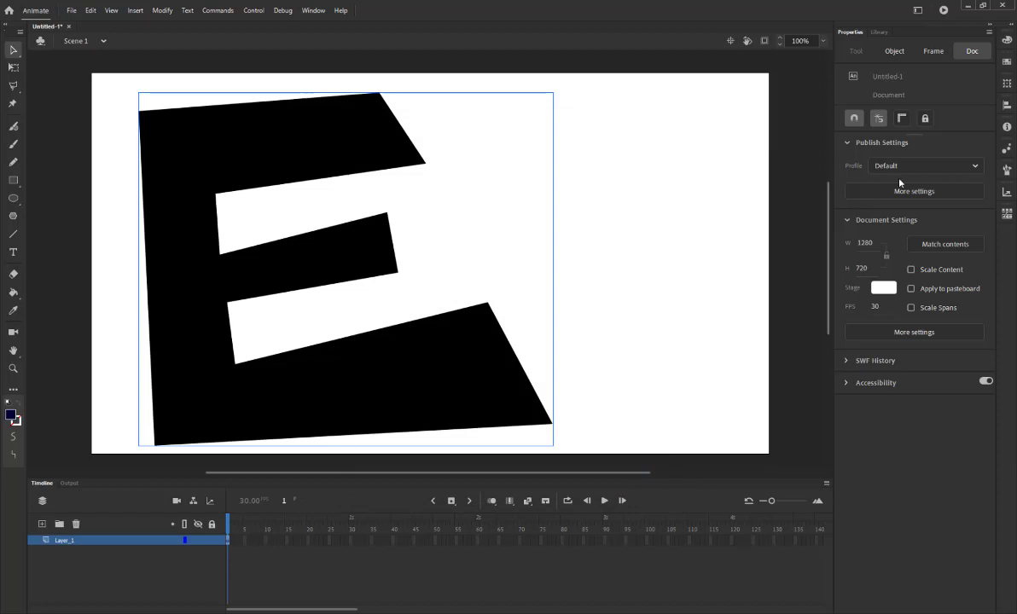
# Try moving the imported E to the right, undo the move, and delete the E from the stage.
pyautogui.click(283, 154)
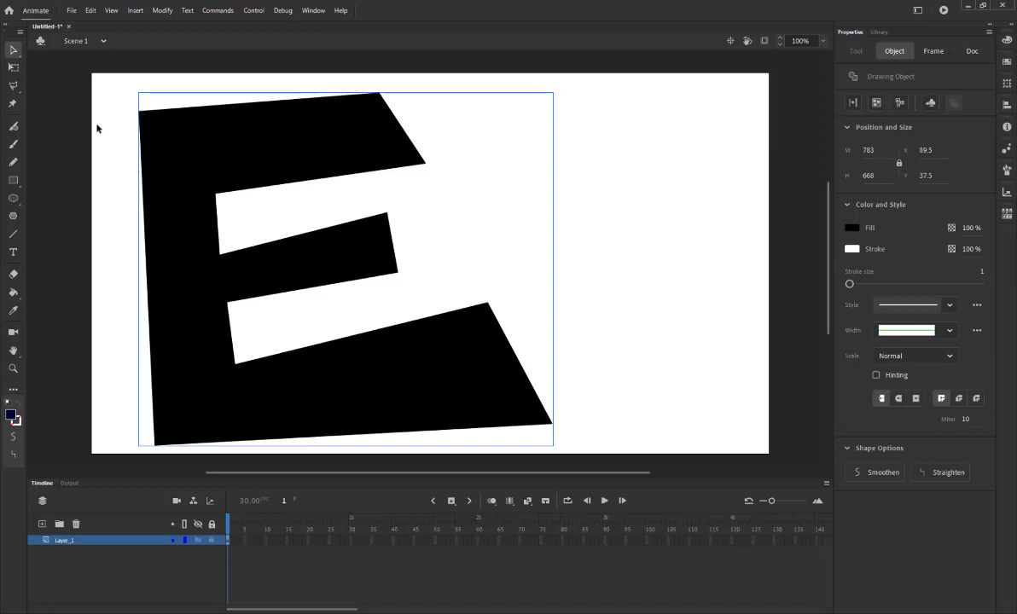
pyautogui.moveTo(207, 146); pyautogui.dragTo(583, 154)
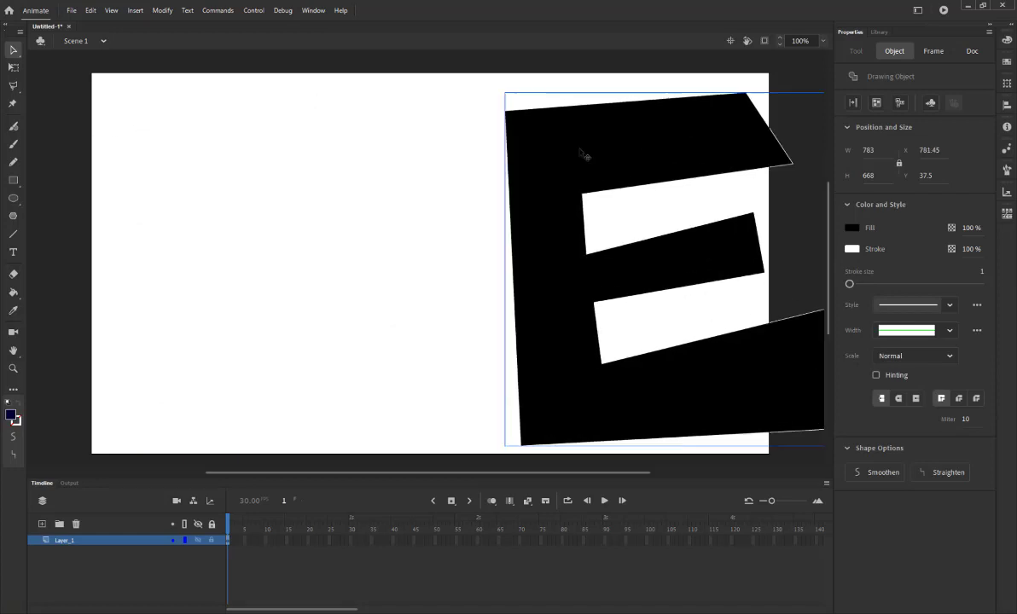
pyautogui.hotkey('ctrl', 'z')
pyautogui.press('Delete')
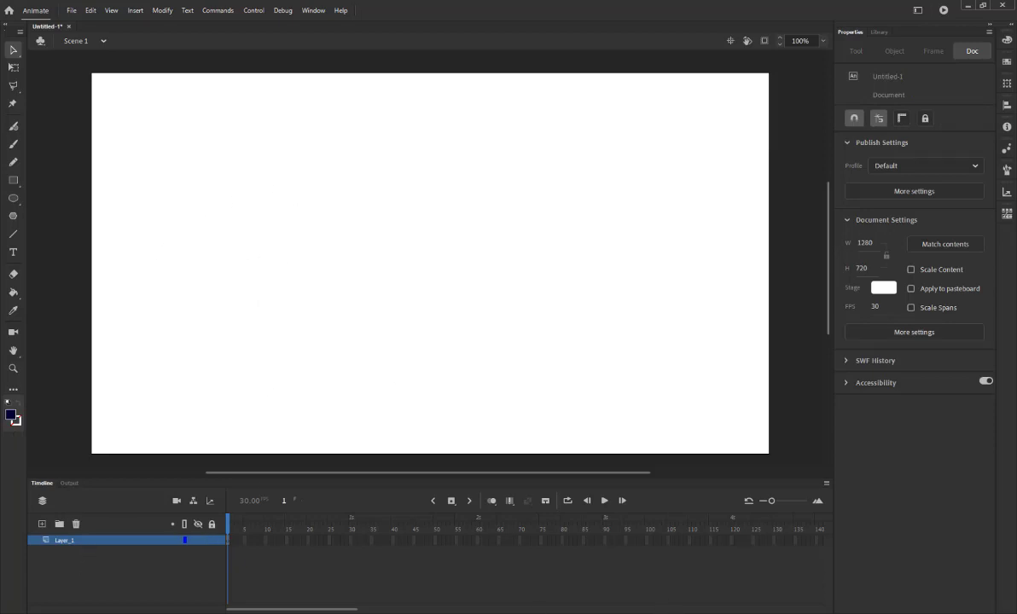
# Switch to Photoshop and create a 1680 x 1050 pixel RGB document at 72 pixels/inch with a white background.
pyautogui.click(496, 608)
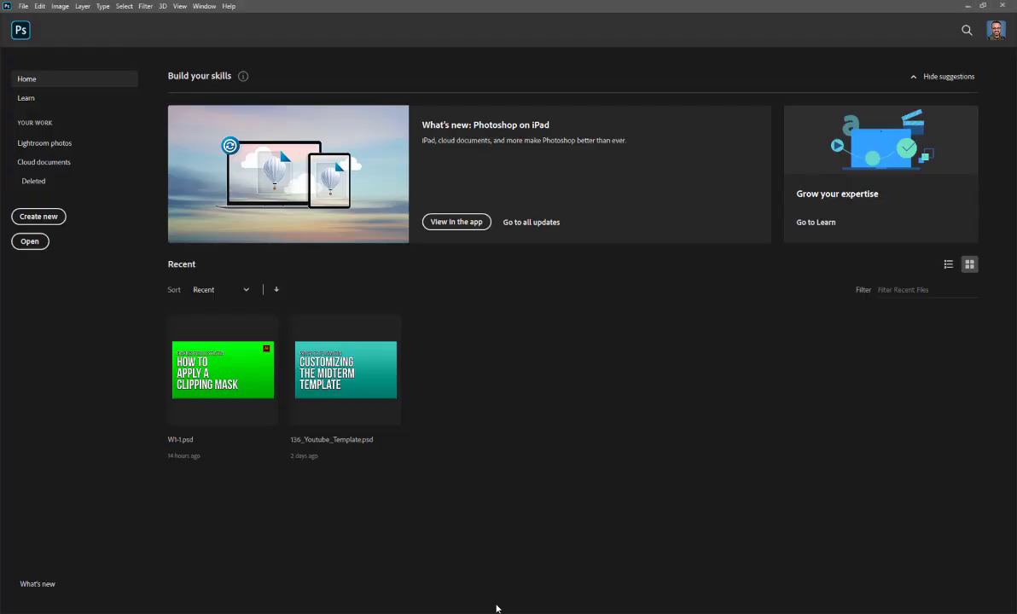
pyautogui.click(23, 7)
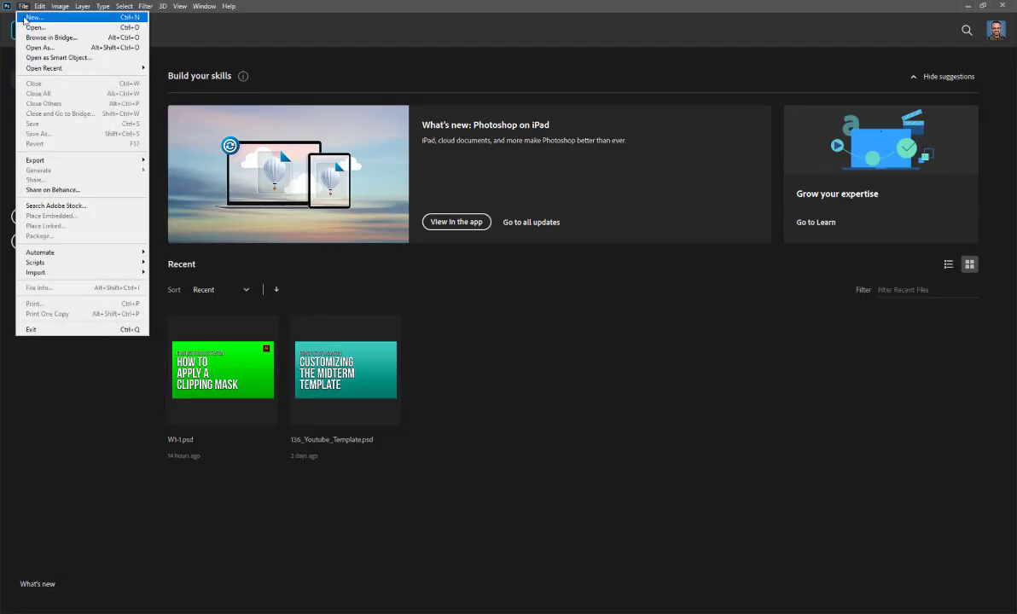
pyautogui.click(25, 17)
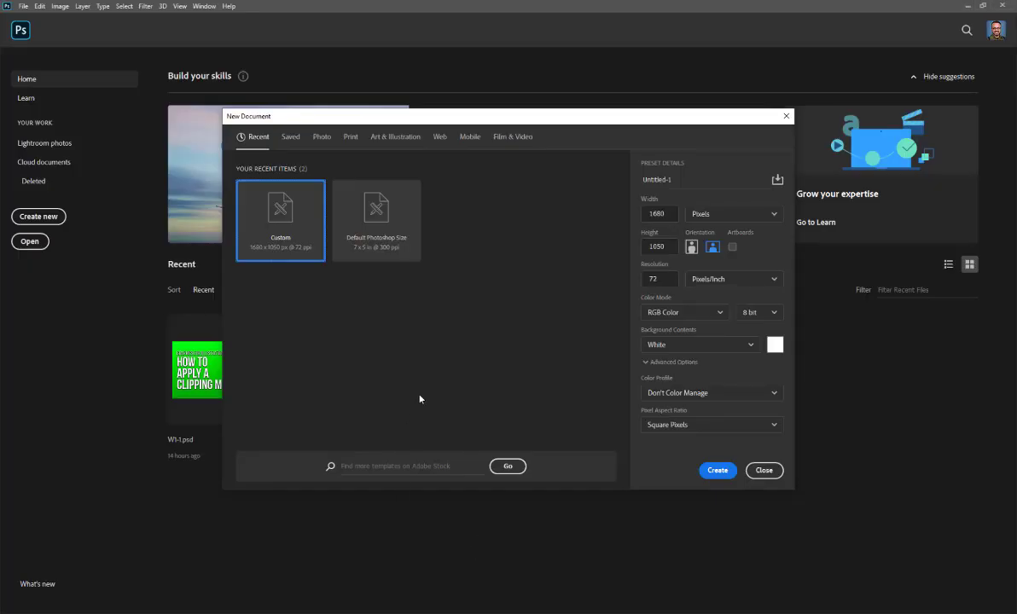
pyautogui.click(717, 470)
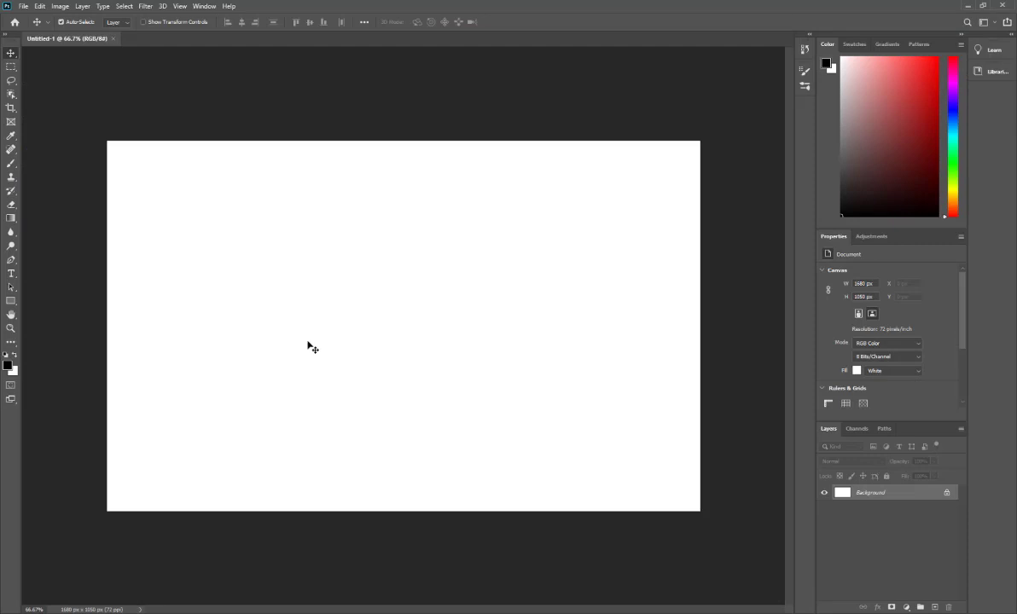
# Check the Image Size fit presets and the document's dimensions in pixels, leaving the settings without applying changes.
pyautogui.click(59, 7)
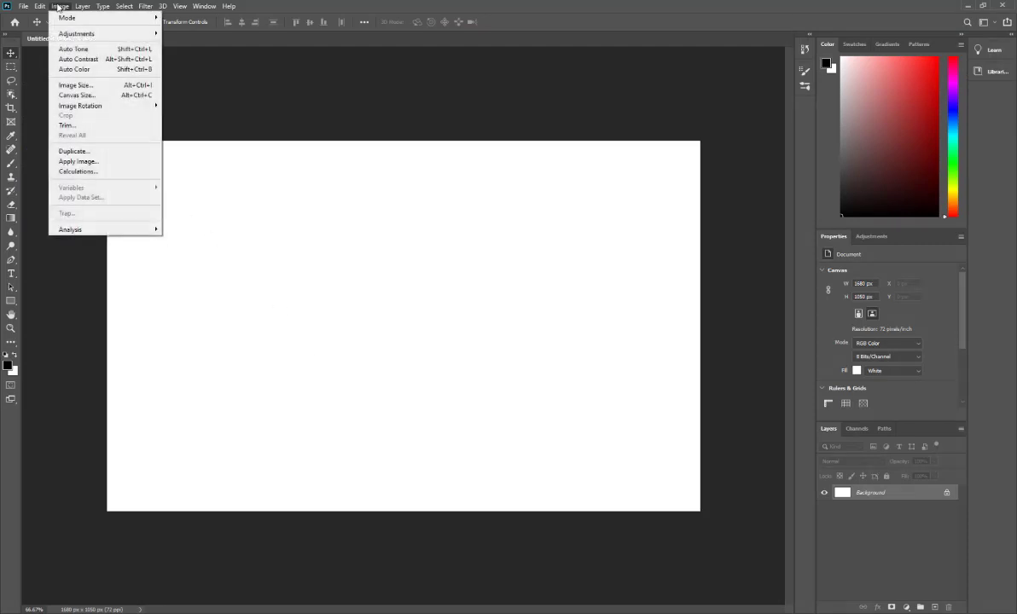
pyautogui.click(90, 85)
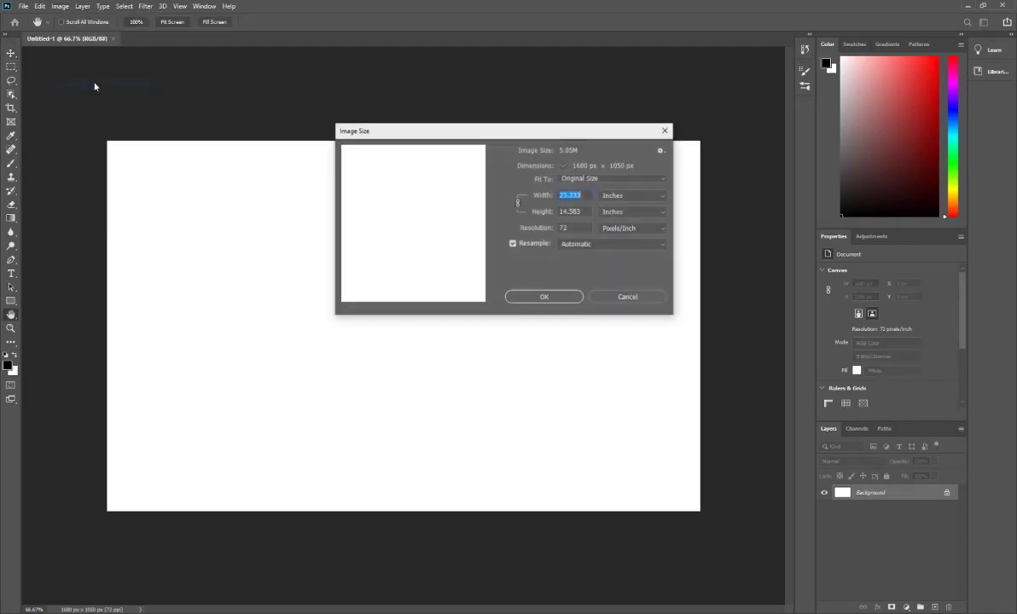
pyautogui.click(660, 181)
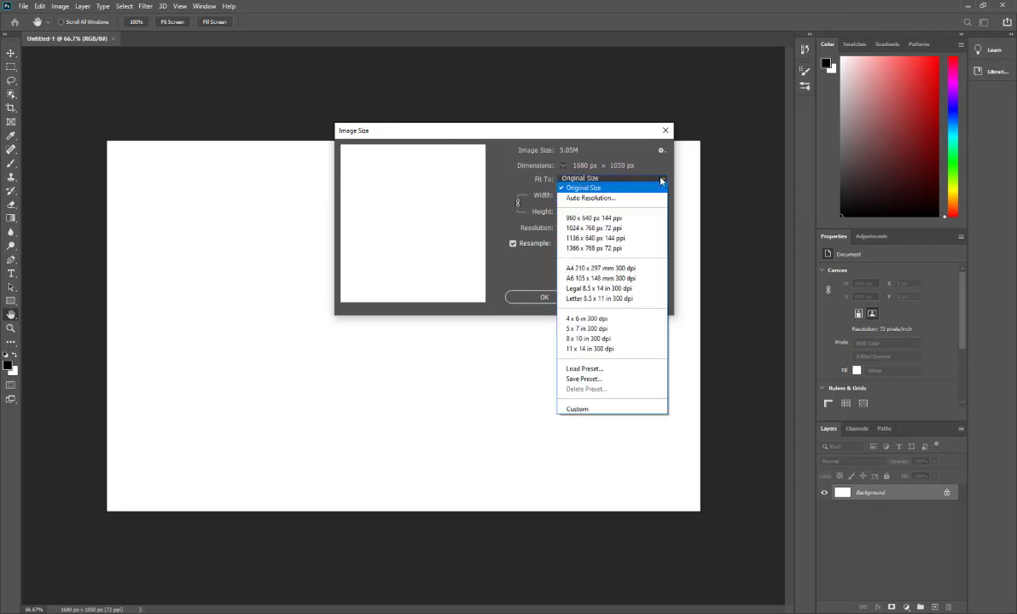
pyautogui.click(660, 184)
pyautogui.click(660, 196)
pyautogui.click(653, 215)
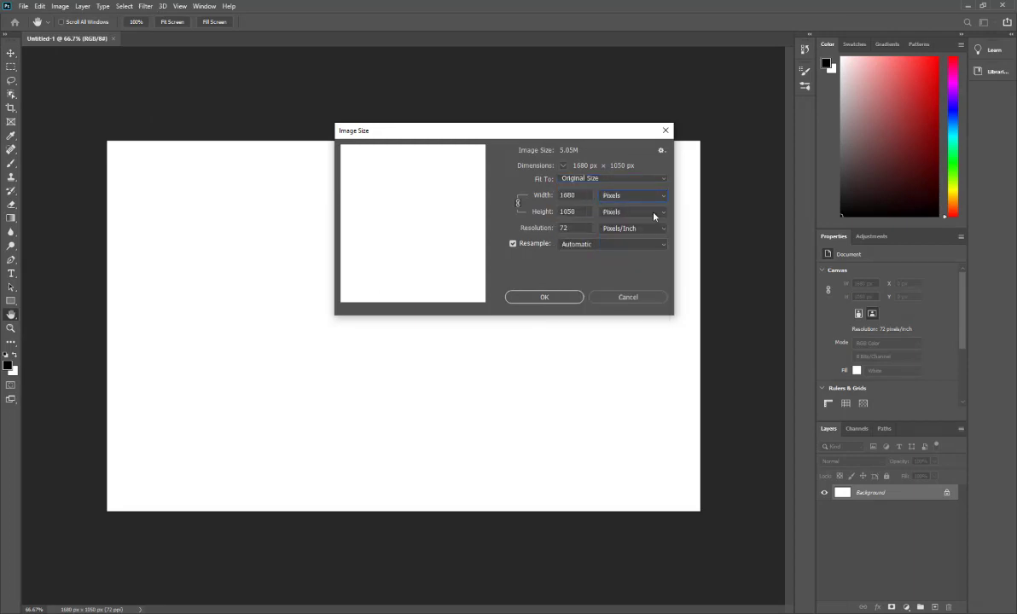
pyautogui.click(597, 297)
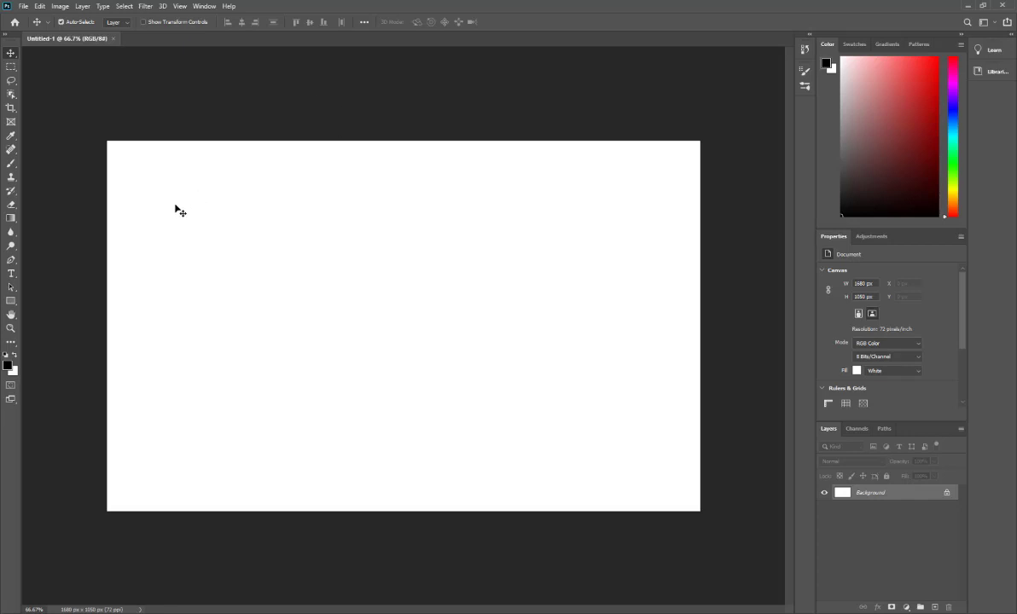
# Add a new layer and paint a rounded black blob near the canvas centre with an enlarged Brush.
pyautogui.click(11, 163)
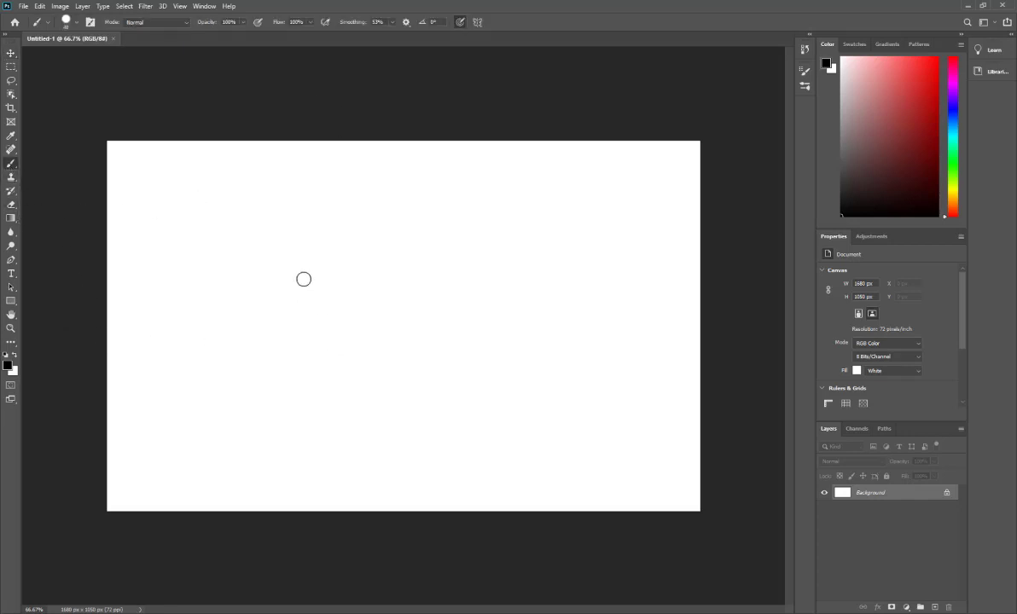
pyautogui.press(']')
pyautogui.press(']')
pyautogui.press(']')
pyautogui.click(935, 607)
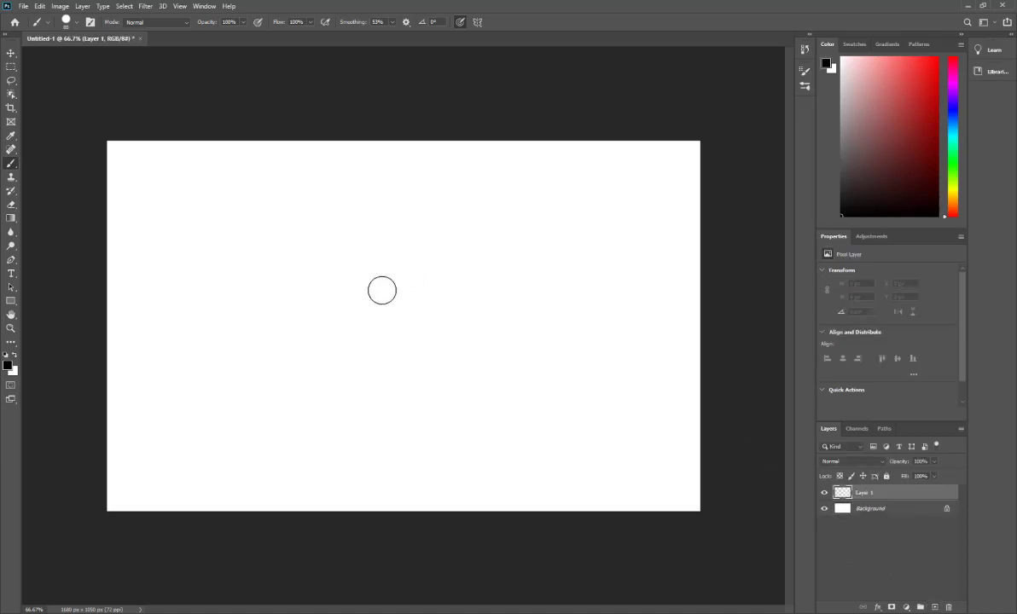
pyautogui.moveTo(377, 280); pyautogui.dragTo(374, 304)
pyautogui.moveTo(413, 254)
pyautogui.mouseDown()
pyautogui.moveTo(388, 243)
pyautogui.moveTo(370, 290)
pyautogui.moveTo(409, 329)
pyautogui.moveTo(393, 243)
pyautogui.moveTo(426, 310)
pyautogui.moveTo(364, 302)
pyautogui.moveTo(354, 270)
pyautogui.mouseUp()
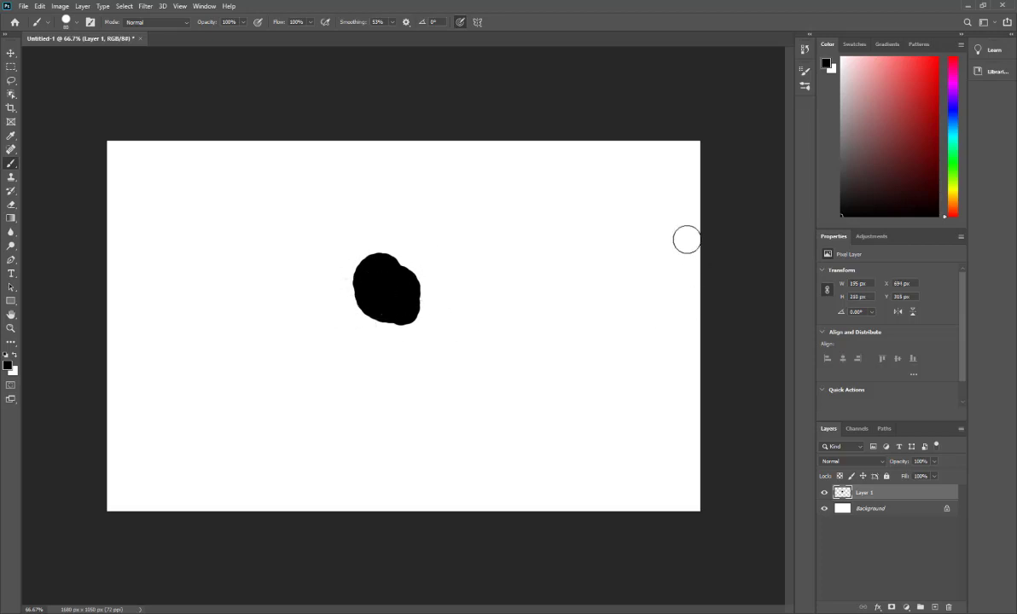
# Set the brush spacing to 1% and enlarge the black blob into a smooth circle about 283 x 298 px.
pyautogui.click(91, 23)
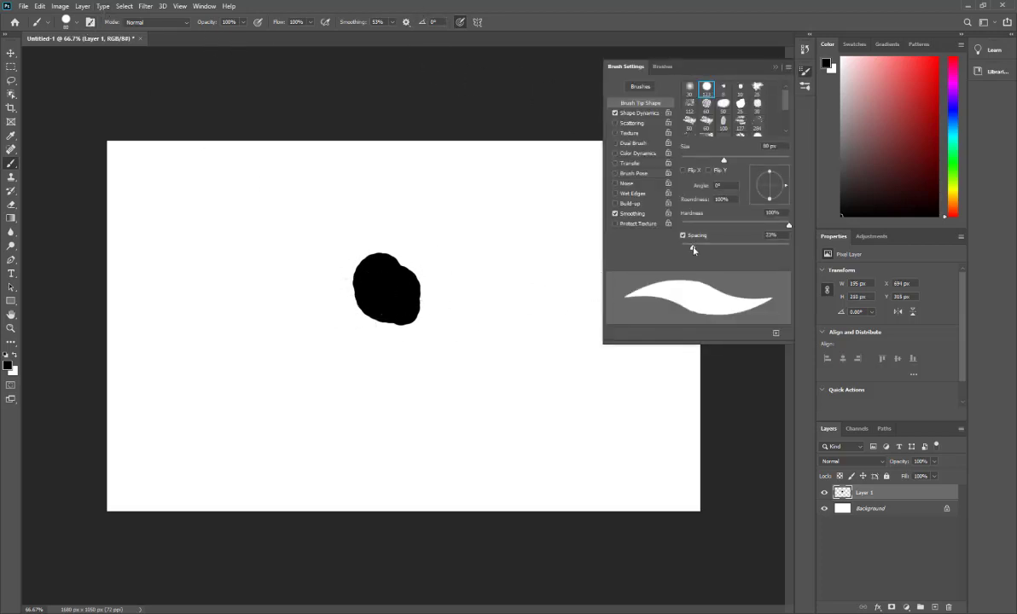
pyautogui.moveTo(693, 249); pyautogui.dragTo(680, 248)
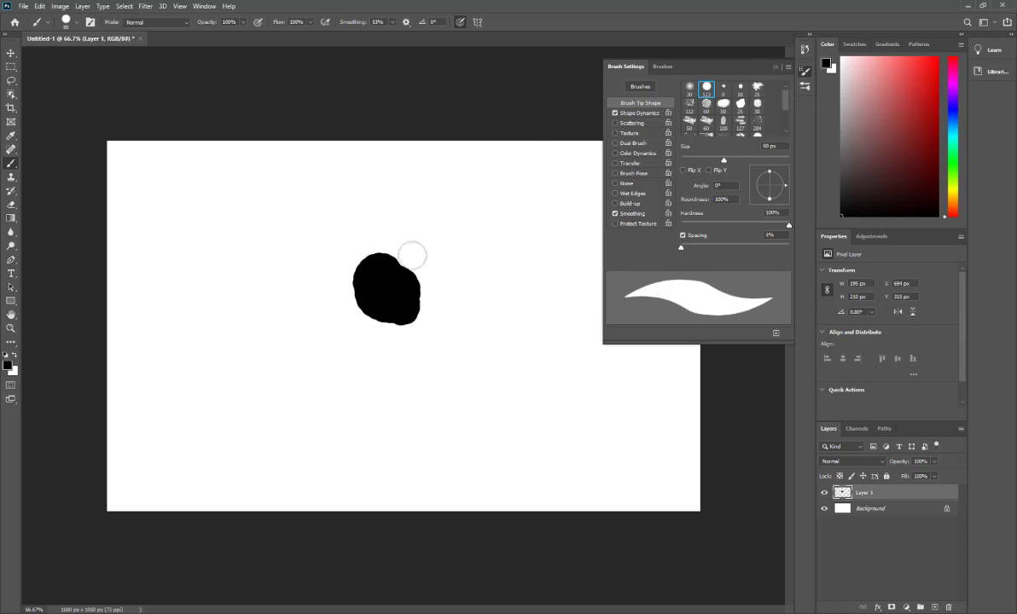
pyautogui.click(777, 65)
pyautogui.moveTo(348, 298)
pyautogui.mouseDown()
pyautogui.moveTo(403, 275)
pyautogui.moveTo(386, 259)
pyautogui.moveTo(406, 268)
pyautogui.moveTo(377, 257)
pyautogui.moveTo(359, 278)
pyautogui.moveTo(362, 310)
pyautogui.moveTo(381, 325)
pyautogui.moveTo(414, 319)
pyautogui.moveTo(425, 299)
pyautogui.moveTo(401, 257)
pyautogui.moveTo(362, 267)
pyautogui.moveTo(358, 299)
pyautogui.moveTo(373, 321)
pyautogui.moveTo(409, 328)
pyautogui.moveTo(431, 309)
pyautogui.moveTo(426, 269)
pyautogui.moveTo(405, 250)
pyautogui.moveTo(373, 255)
pyautogui.moveTo(360, 282)
pyautogui.moveTo(379, 324)
pyautogui.moveTo(407, 331)
pyautogui.moveTo(424, 290)
pyautogui.mouseUp()
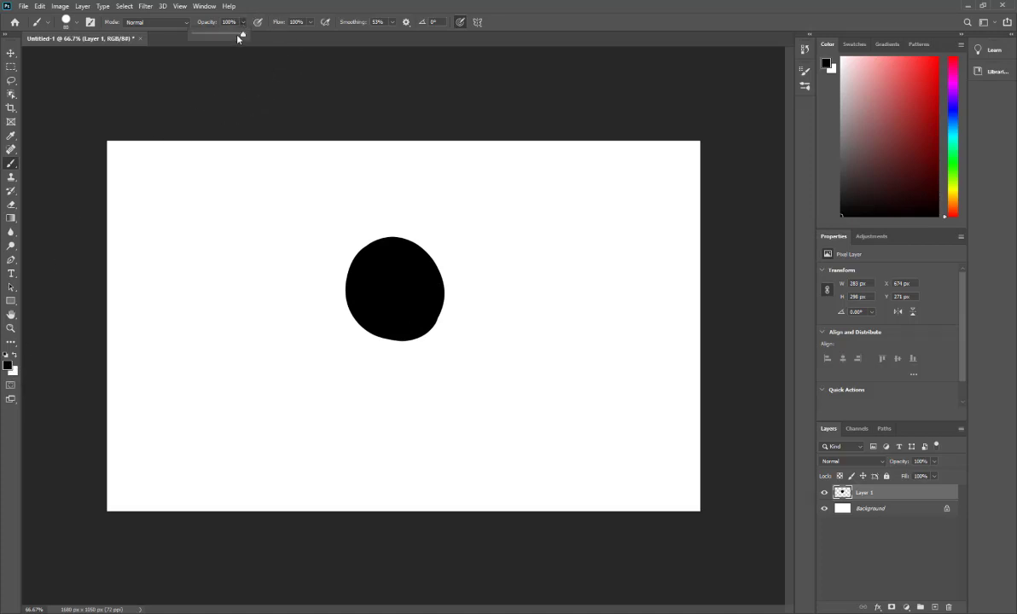
# Lock Layer 1's transparent pixels and paint white highlights over the circle's upper-left area at 15% brush opacity.
pyautogui.moveTo(245, 38); pyautogui.dragTo(214, 36)
pyautogui.click(840, 476)
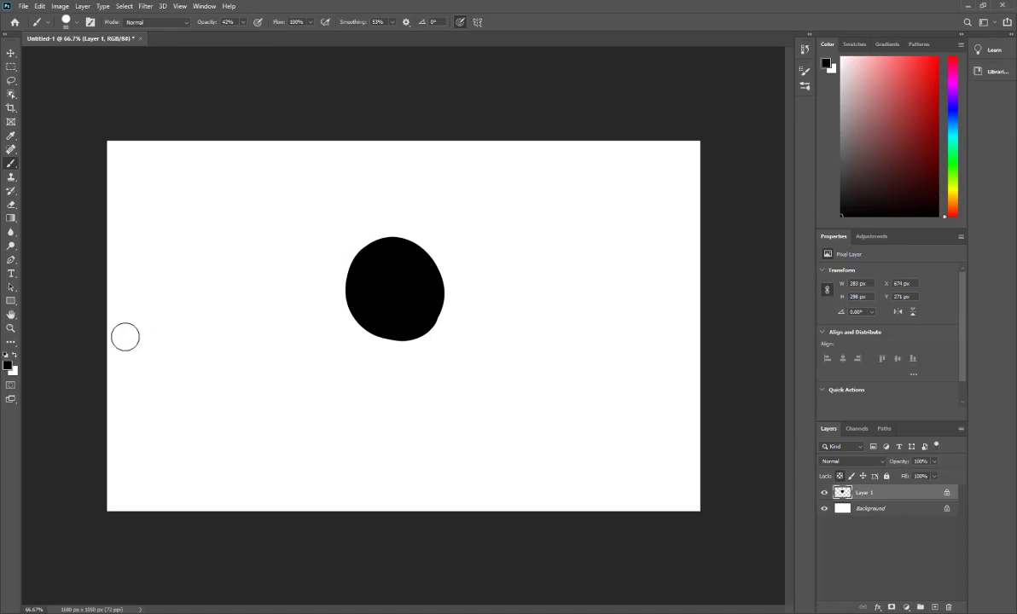
pyautogui.click(15, 358)
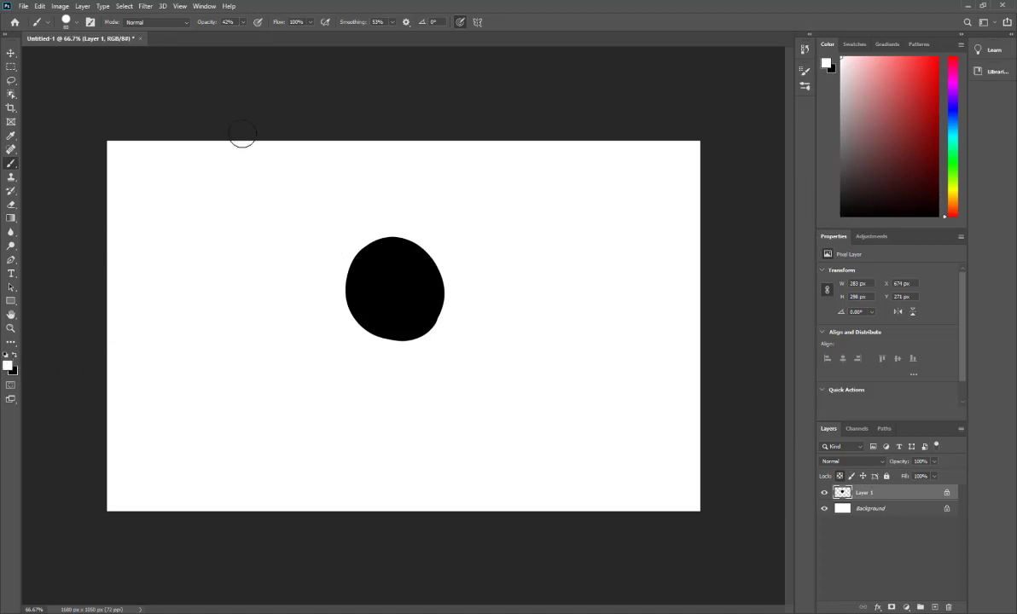
pyautogui.click(243, 23)
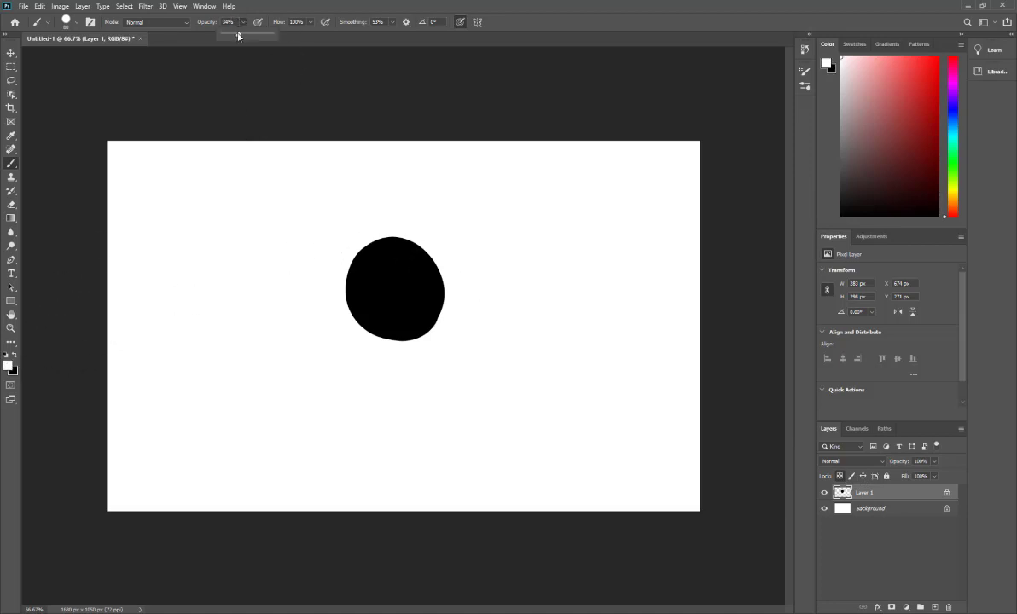
pyautogui.keyDown('ctrl'); pyautogui.click(438, 290); pyautogui.keyUp('ctrl')
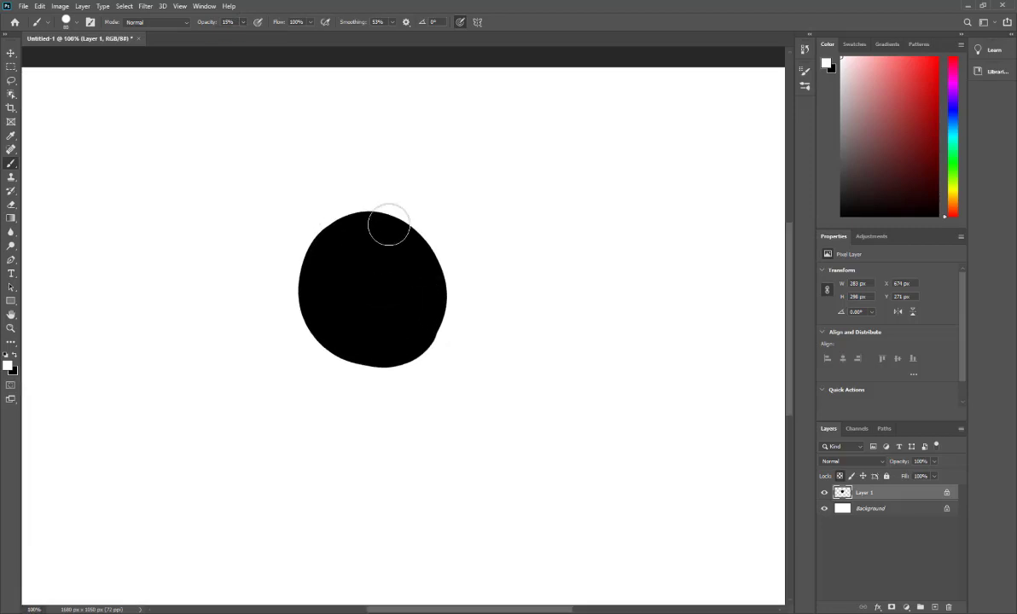
pyautogui.moveTo(379, 225)
pyautogui.mouseDown()
pyautogui.moveTo(294, 293)
pyautogui.moveTo(345, 233)
pyautogui.moveTo(316, 269)
pyautogui.moveTo(293, 258)
pyautogui.moveTo(348, 200)
pyautogui.moveTo(290, 288)
pyautogui.moveTo(409, 210)
pyautogui.moveTo(314, 334)
pyautogui.moveTo(422, 230)
pyautogui.moveTo(290, 329)
pyautogui.moveTo(328, 322)
pyautogui.moveTo(289, 326)
pyautogui.moveTo(416, 276)
pyautogui.moveTo(435, 241)
pyautogui.moveTo(321, 311)
pyautogui.moveTo(399, 255)
pyautogui.moveTo(308, 272)
pyautogui.moveTo(382, 217)
pyautogui.moveTo(290, 278)
pyautogui.moveTo(354, 224)
pyautogui.moveTo(315, 252)
pyautogui.moveTo(320, 235)
pyautogui.moveTo(310, 303)
pyautogui.moveTo(336, 343)
pyautogui.moveTo(421, 252)
pyautogui.moveTo(412, 231)
pyautogui.moveTo(277, 300)
pyautogui.moveTo(303, 268)
pyautogui.moveTo(289, 259)
pyautogui.moveTo(321, 228)
pyautogui.moveTo(411, 215)
pyautogui.moveTo(382, 214)
pyautogui.moveTo(306, 264)
pyautogui.moveTo(268, 323)
pyautogui.moveTo(342, 219)
pyautogui.moveTo(286, 265)
pyautogui.moveTo(354, 256)
pyautogui.moveTo(276, 334)
pyautogui.moveTo(385, 212)
pyautogui.moveTo(276, 349)
pyautogui.moveTo(393, 214)
pyautogui.moveTo(323, 255)
pyautogui.moveTo(410, 230)
pyautogui.moveTo(319, 296)
pyautogui.moveTo(324, 310)
pyautogui.moveTo(384, 244)
pyautogui.moveTo(322, 225)
pyautogui.moveTo(405, 213)
pyautogui.moveTo(420, 216)
pyautogui.moveTo(396, 214)
pyautogui.moveTo(432, 222)
pyautogui.moveTo(341, 255)
pyautogui.moveTo(284, 307)
pyautogui.moveTo(297, 298)
pyautogui.moveTo(274, 255)
pyautogui.moveTo(343, 210)
pyautogui.moveTo(291, 252)
pyautogui.mouseUp()
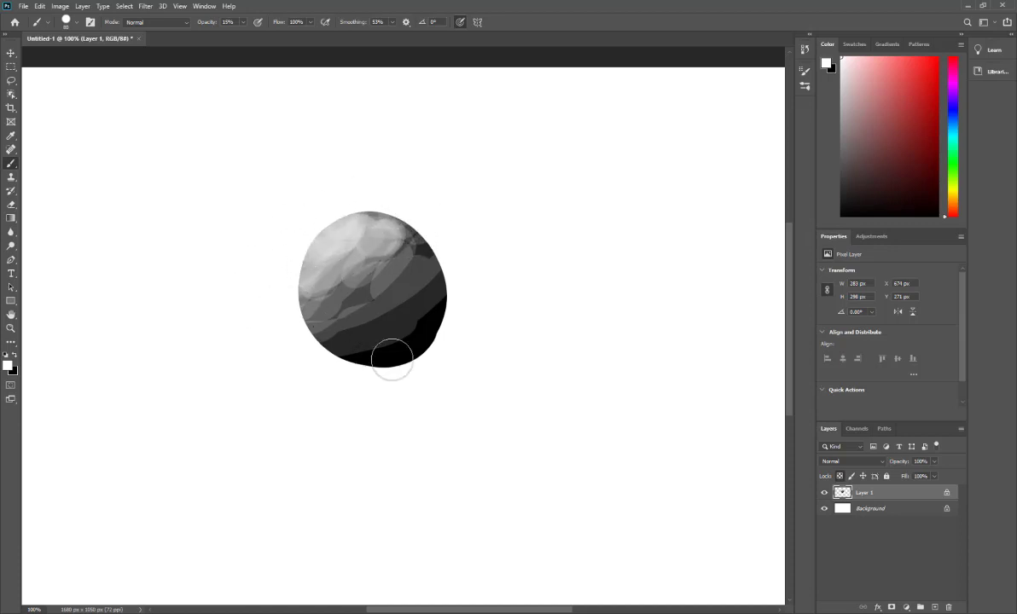
# Blend the sphere's shading with alternating black and white brush strokes across its light and dark areas.
pyautogui.press('x')
pyautogui.moveTo(365, 373)
pyautogui.mouseDown()
pyautogui.moveTo(423, 334)
pyautogui.moveTo(426, 317)
pyautogui.moveTo(468, 329)
pyautogui.moveTo(511, 291)
pyautogui.moveTo(345, 345)
pyautogui.moveTo(344, 358)
pyautogui.moveTo(320, 328)
pyautogui.mouseUp()
pyautogui.press('x')
pyautogui.moveTo(413, 250)
pyautogui.mouseDown()
pyautogui.moveTo(313, 292)
pyautogui.moveTo(423, 242)
pyautogui.moveTo(406, 218)
pyautogui.moveTo(387, 314)
pyautogui.moveTo(478, 268)
pyautogui.moveTo(361, 302)
pyautogui.moveTo(493, 298)
pyautogui.moveTo(360, 241)
pyautogui.moveTo(381, 217)
pyautogui.moveTo(472, 262)
pyautogui.moveTo(450, 276)
pyautogui.moveTo(478, 285)
pyautogui.moveTo(345, 257)
pyautogui.moveTo(415, 296)
pyautogui.moveTo(367, 341)
pyautogui.mouseUp()
pyautogui.press('x')
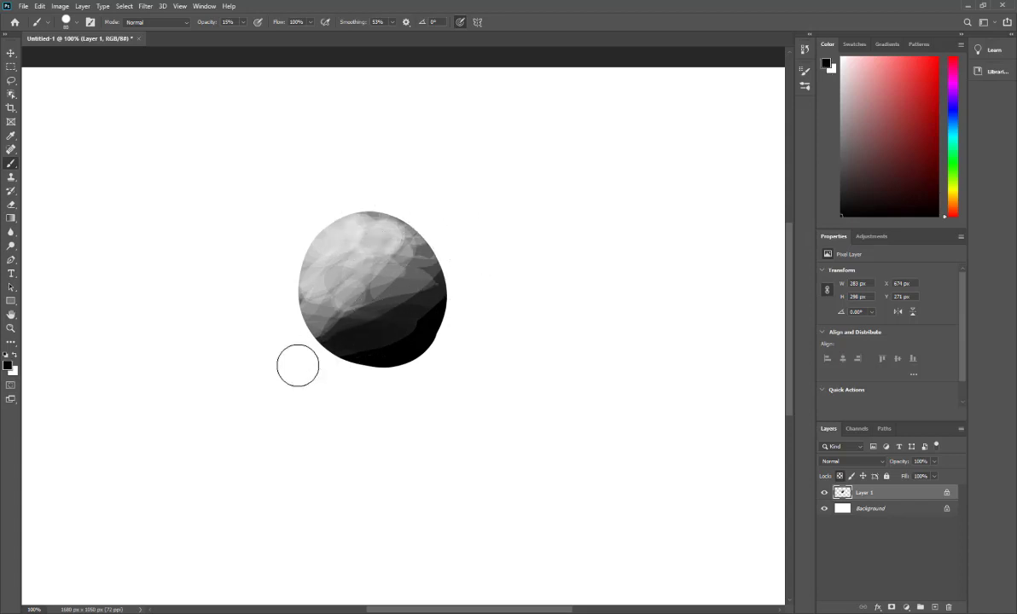
pyautogui.moveTo(298, 365)
pyautogui.mouseDown()
pyautogui.moveTo(307, 319)
pyautogui.moveTo(354, 320)
pyautogui.moveTo(443, 263)
pyautogui.moveTo(345, 290)
pyautogui.moveTo(414, 261)
pyautogui.mouseUp()
pyautogui.keyDown('ctrl'); pyautogui.keyDown('alt'); pyautogui.click(488, 325); pyautogui.keyUp('alt'); pyautogui.keyUp('ctrl')
pyautogui.keyDown('ctrl'); pyautogui.keyDown('alt'); pyautogui.click(488, 324); pyautogui.keyUp('alt'); pyautogui.keyUp('ctrl')
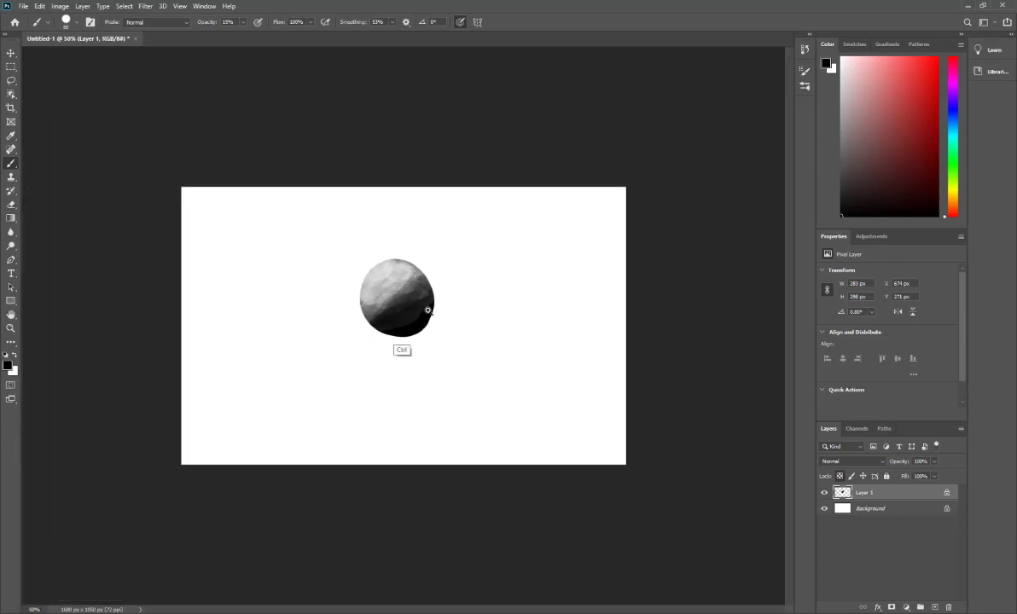
pyautogui.keyDown('ctrl'); pyautogui.click(428, 311); pyautogui.keyUp('ctrl')
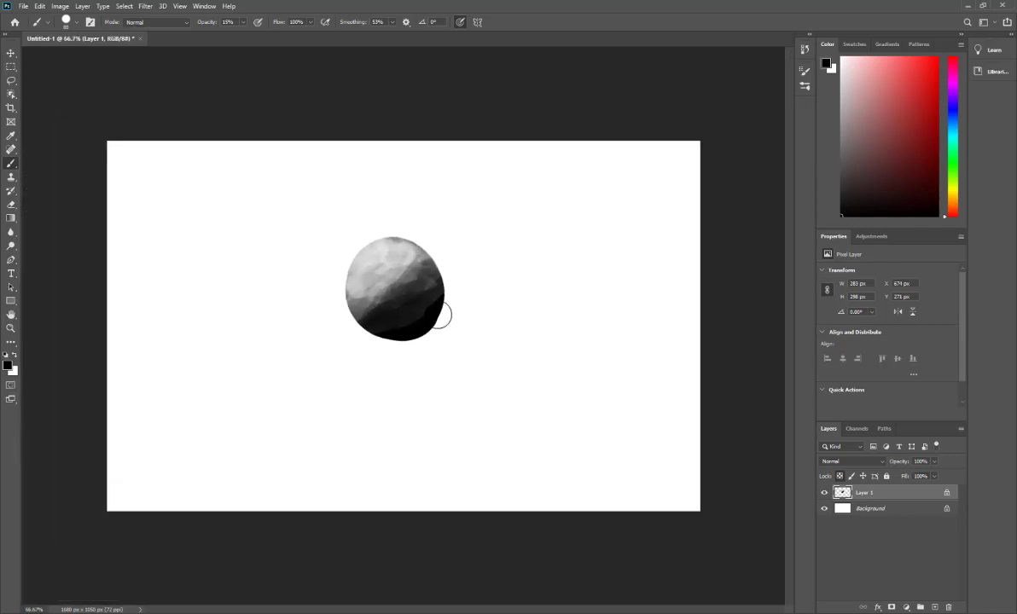
# Delete the Background layer and select the pixels of the sphere on Layer 1.
pyautogui.click(824, 493)
pyautogui.click(824, 493)
pyautogui.moveTo(876, 512); pyautogui.dragTo(952, 607)
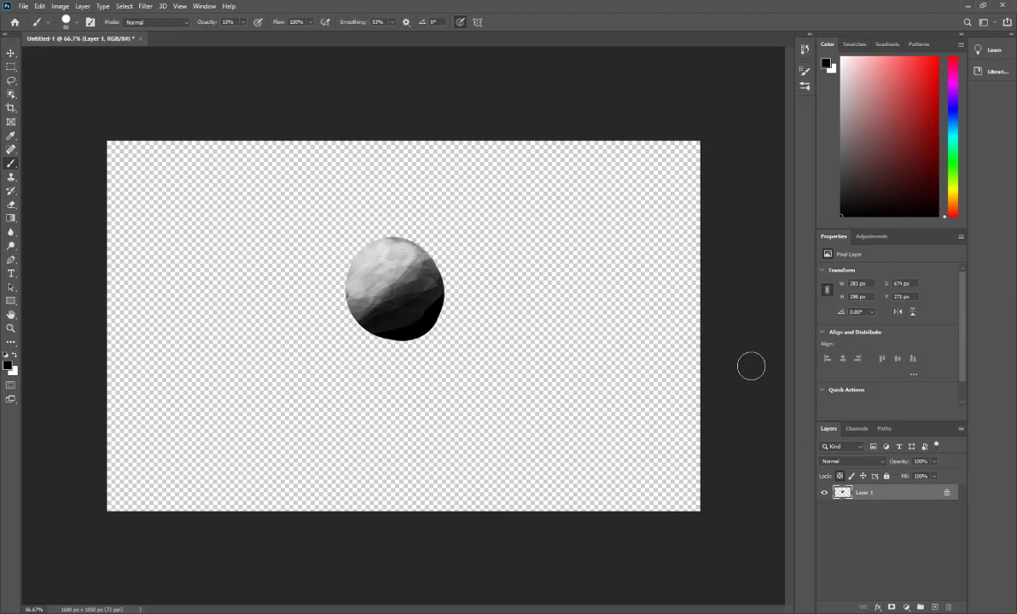
pyautogui.rightClick(842, 492)
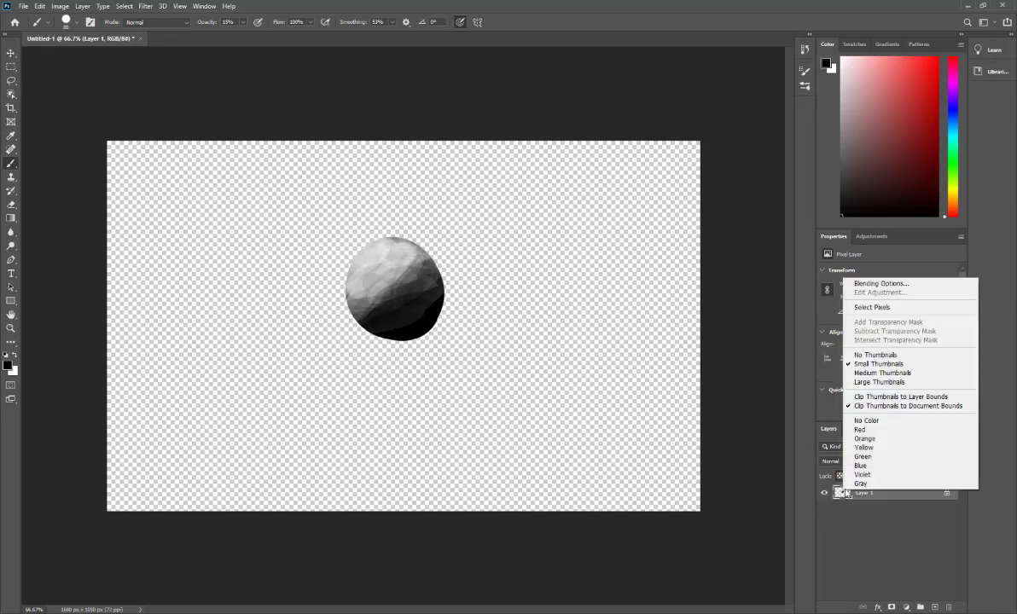
pyautogui.click(872, 309)
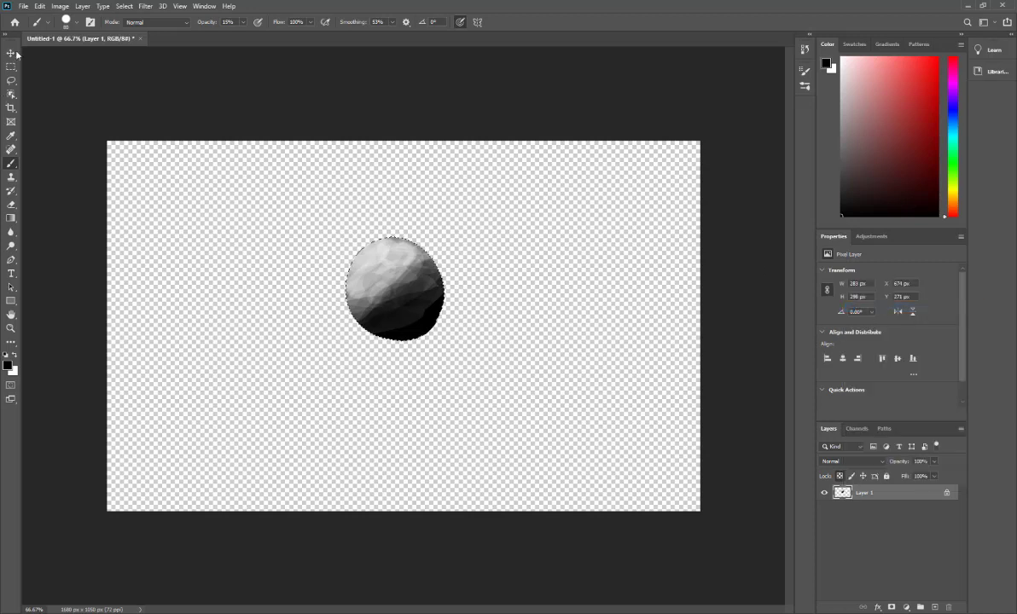
# Try cropping the canvas to the sphere's selection and undo the crop.
pyautogui.click(60, 6)
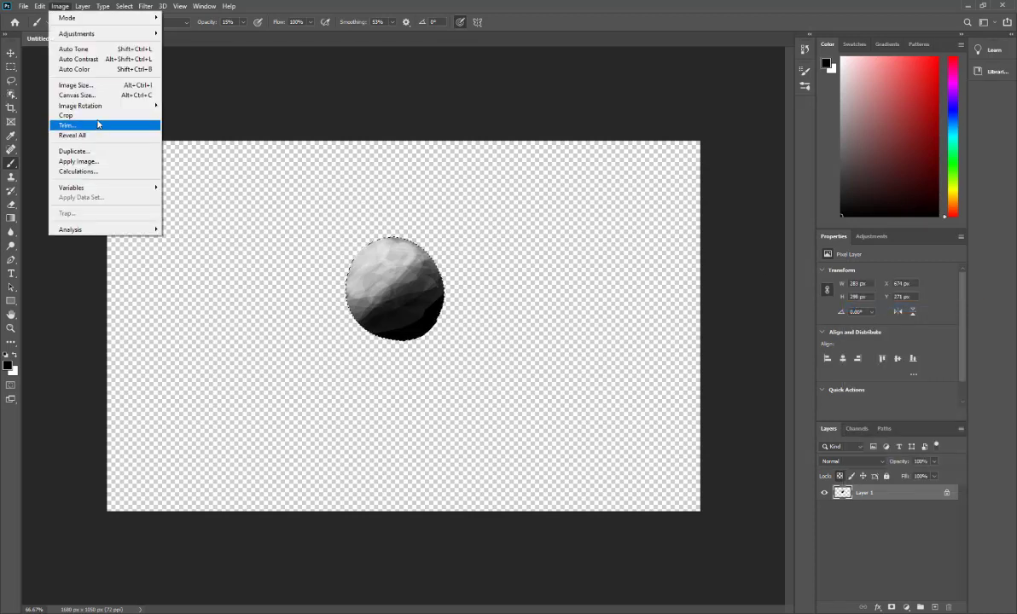
pyautogui.moveTo(94, 106)
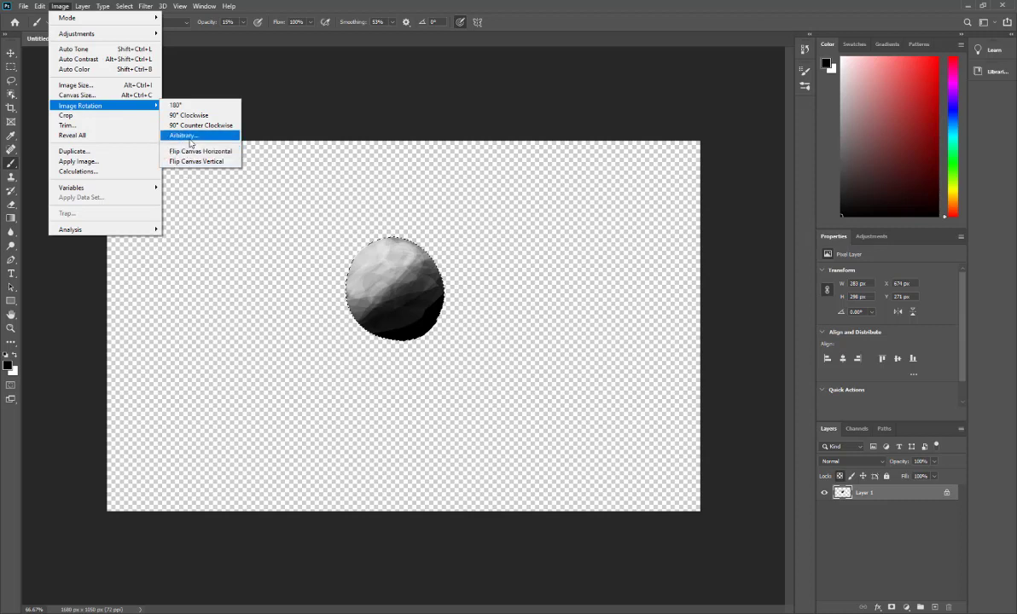
pyautogui.click(103, 115)
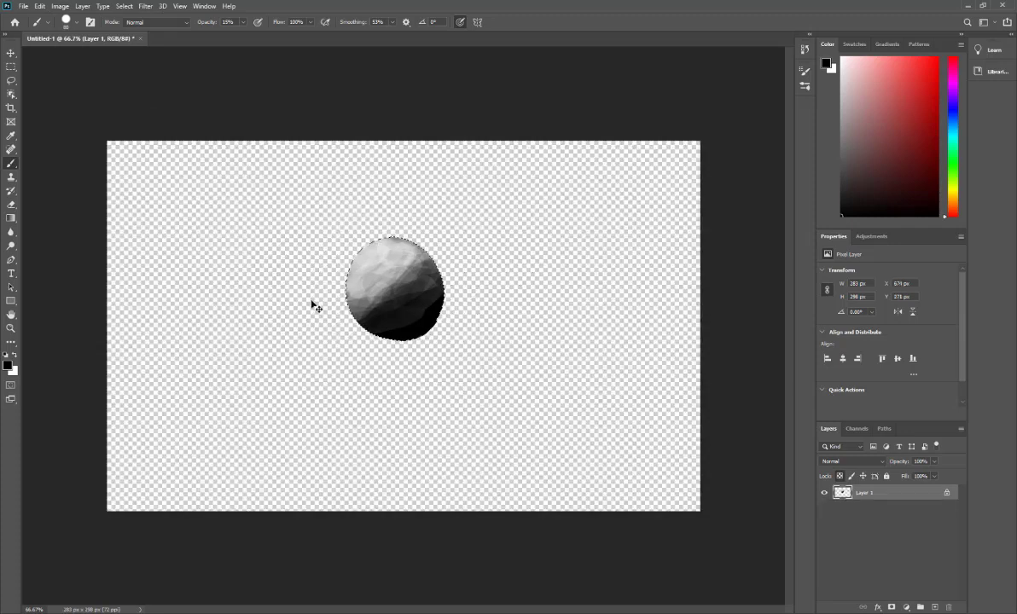
pyautogui.hotkey('ctrl', 'z')
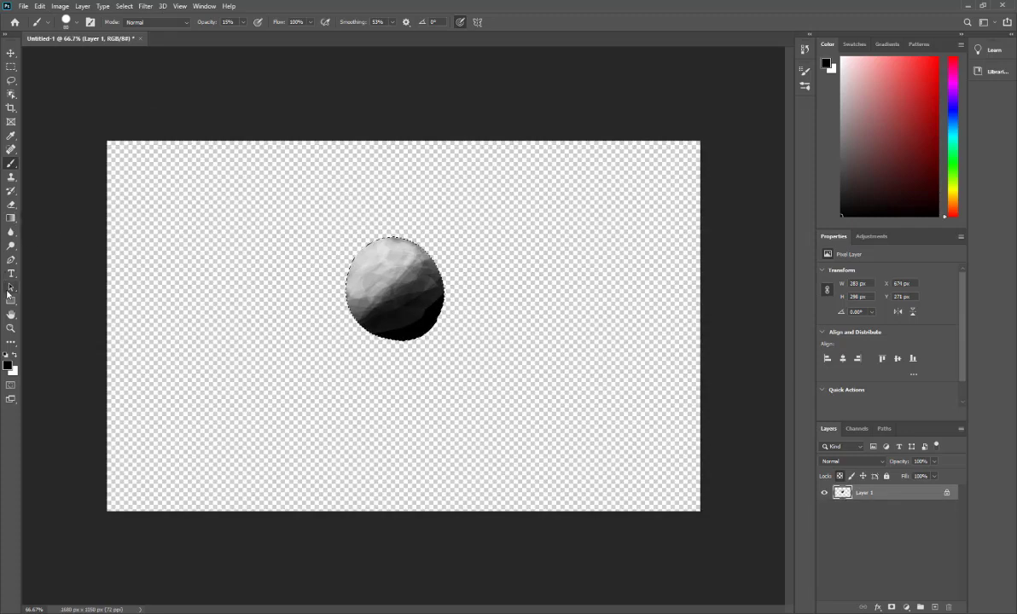
# Crop the canvas to the sphere's selection, clear the selection, and switch to the Move tool.
pyautogui.click(60, 6)
pyautogui.click(72, 115)
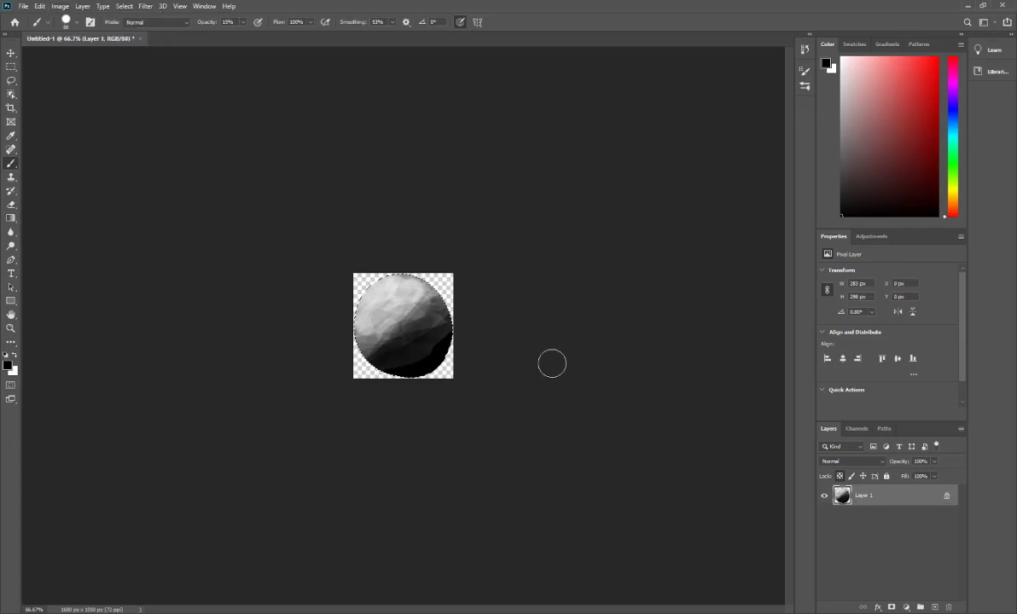
pyautogui.hotkey('ctrl', 'd')
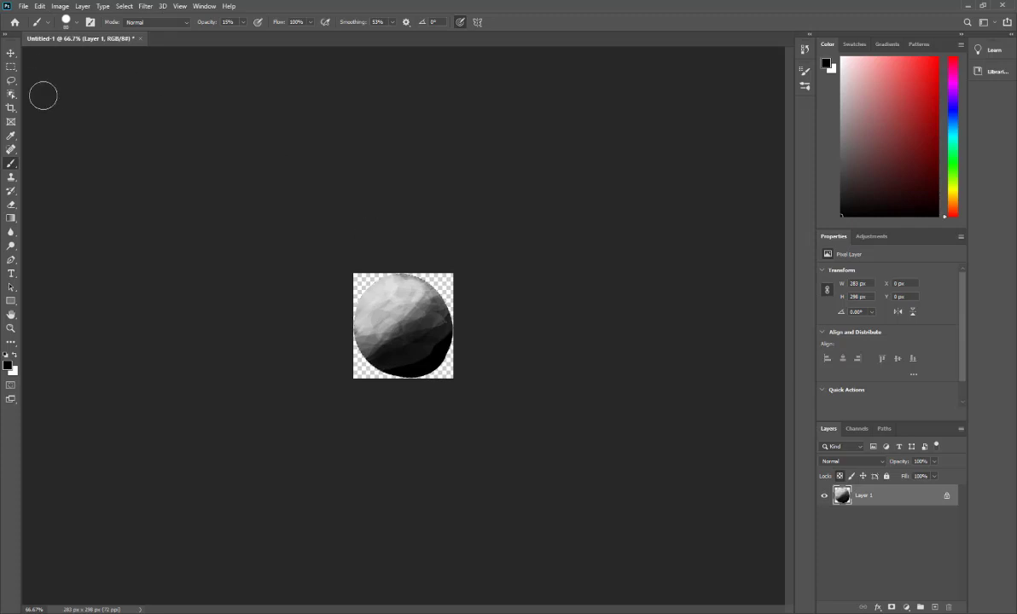
pyautogui.click(11, 53)
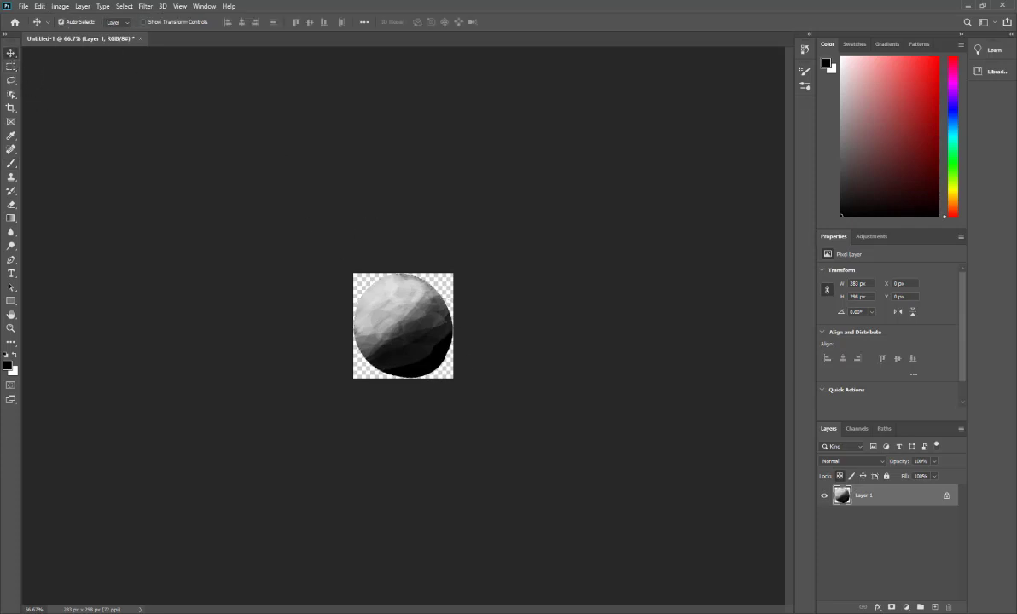
# Check the cropped image's width and height in pixels in Image Size without applying changes.
pyautogui.click(65, 6)
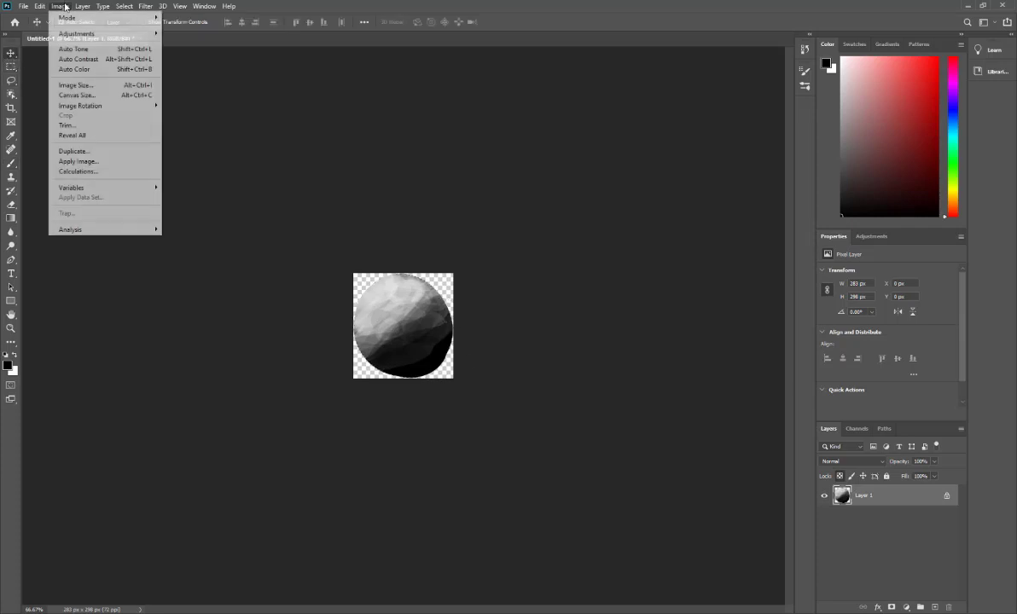
pyautogui.click(78, 86)
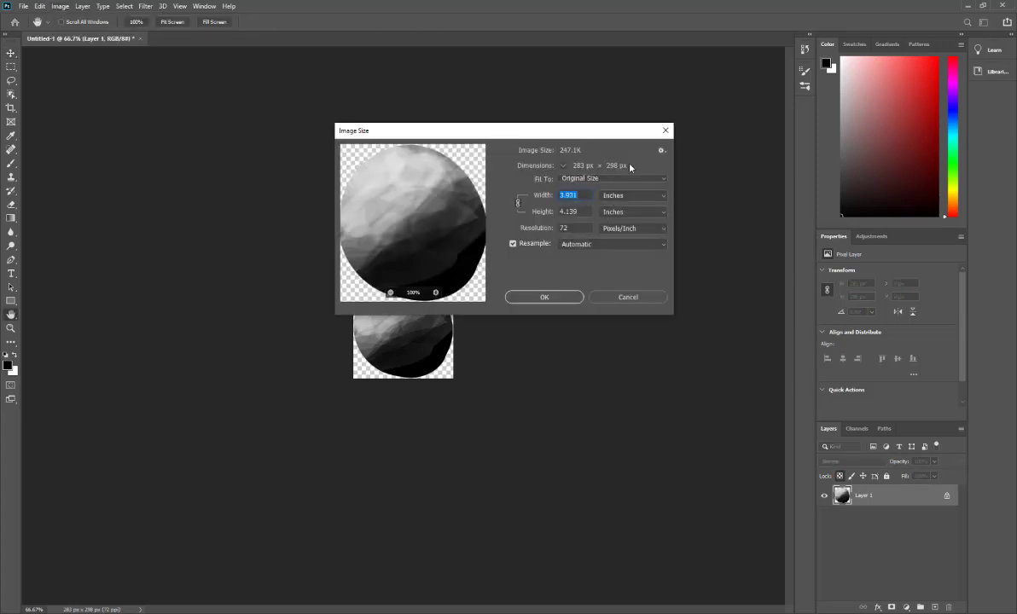
pyautogui.click(650, 196)
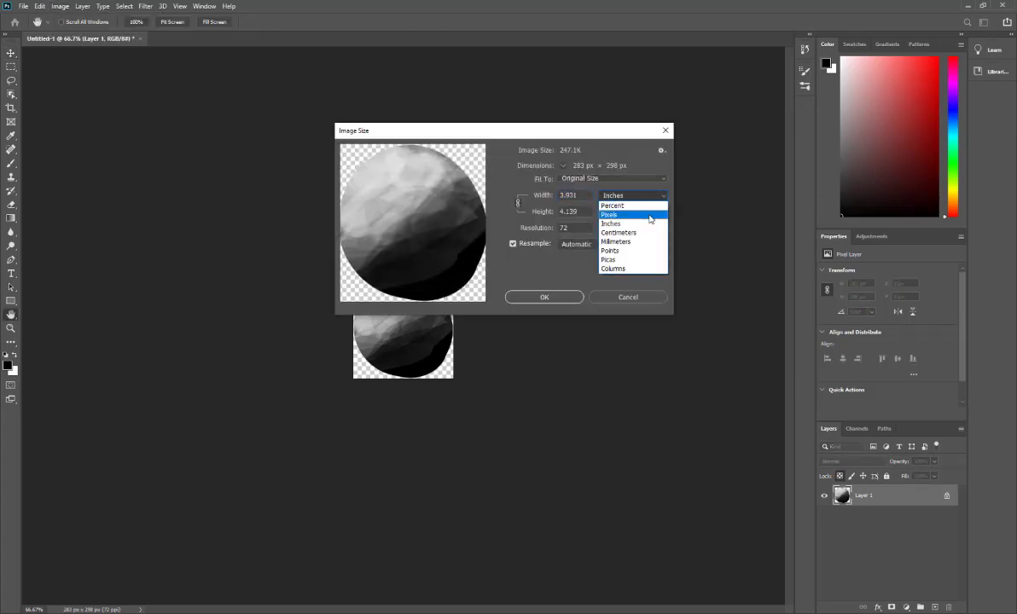
pyautogui.click(649, 217)
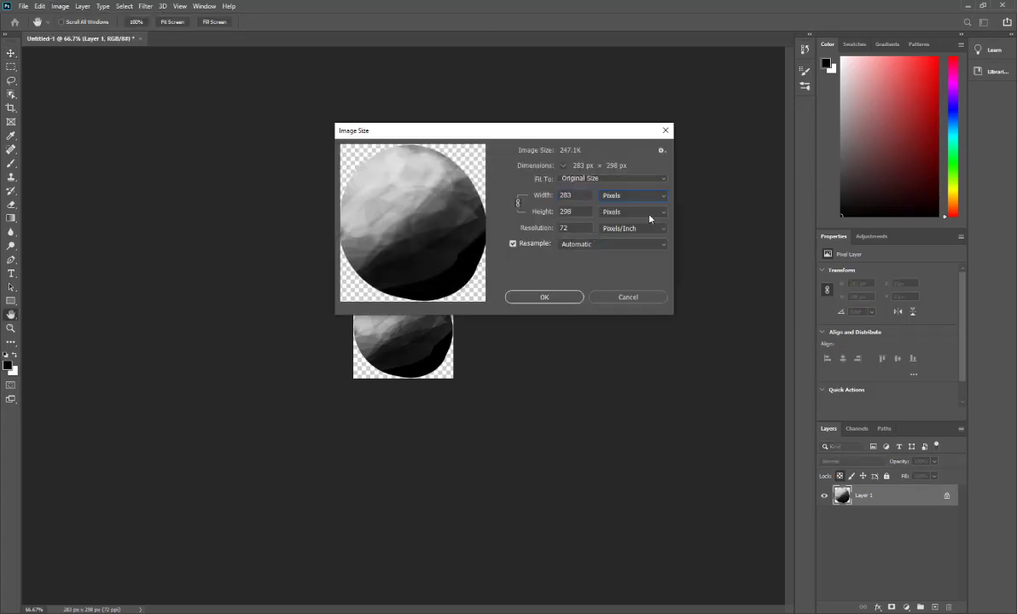
pyautogui.click(620, 298)
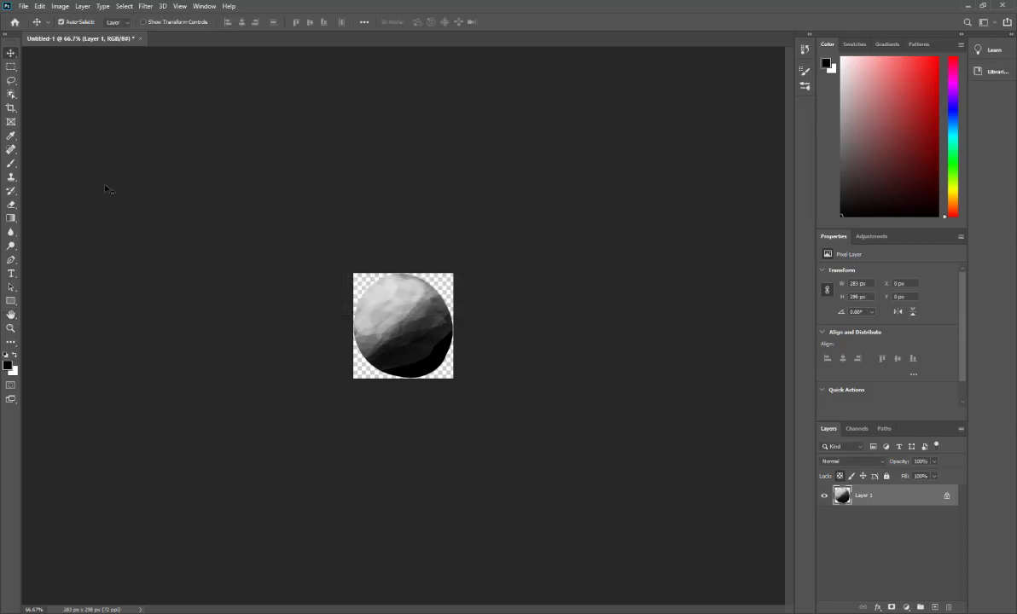
# Quick-export the cropped sphere as a PNG file named test in the Desktop folder.
pyautogui.click(25, 6)
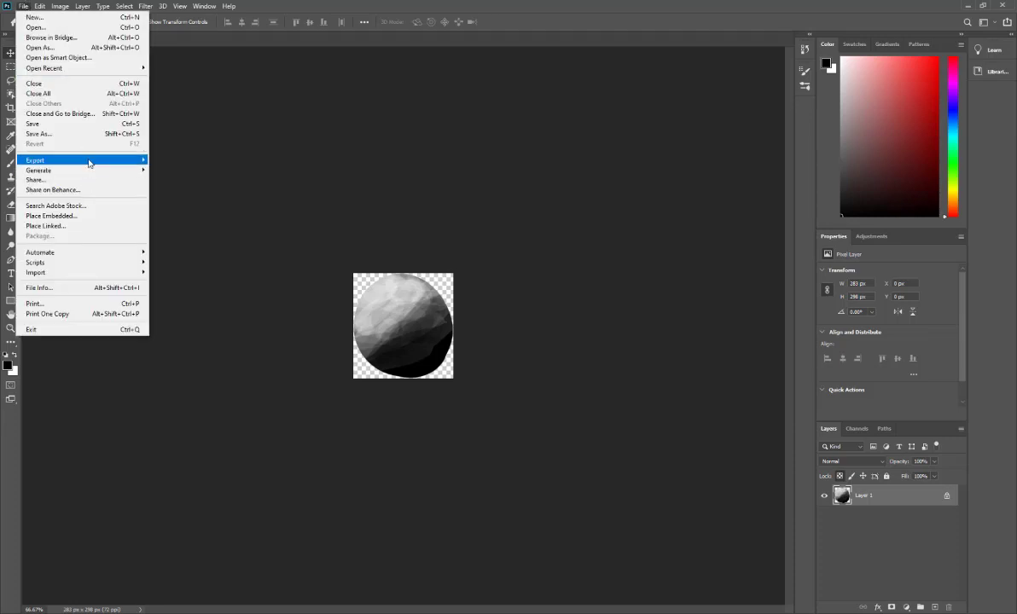
pyautogui.moveTo(89, 162)
pyautogui.click(222, 160)
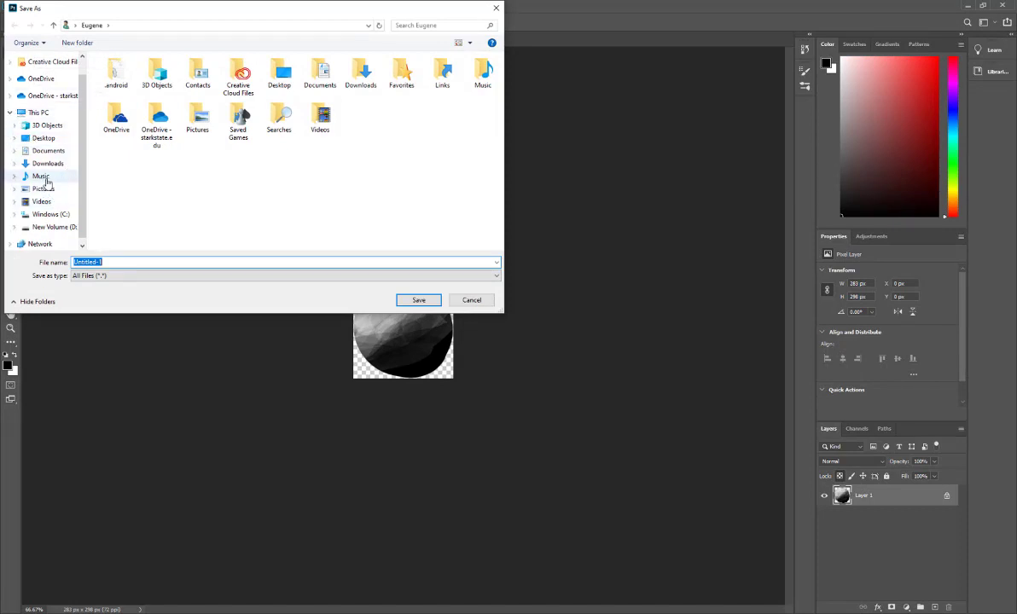
pyautogui.click(41, 139)
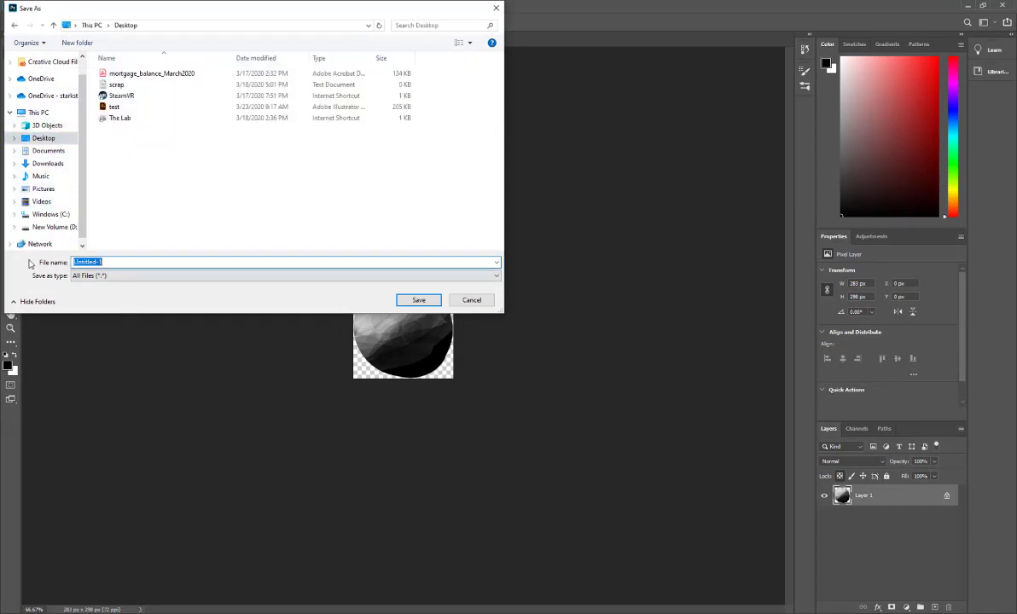
pyautogui.write('test')
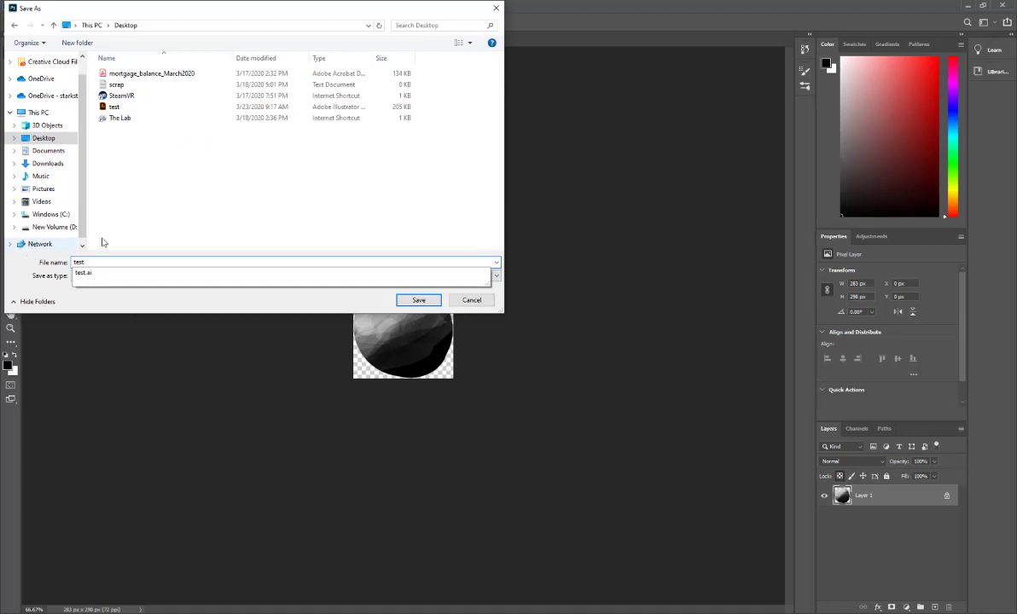
pyautogui.click(151, 260)
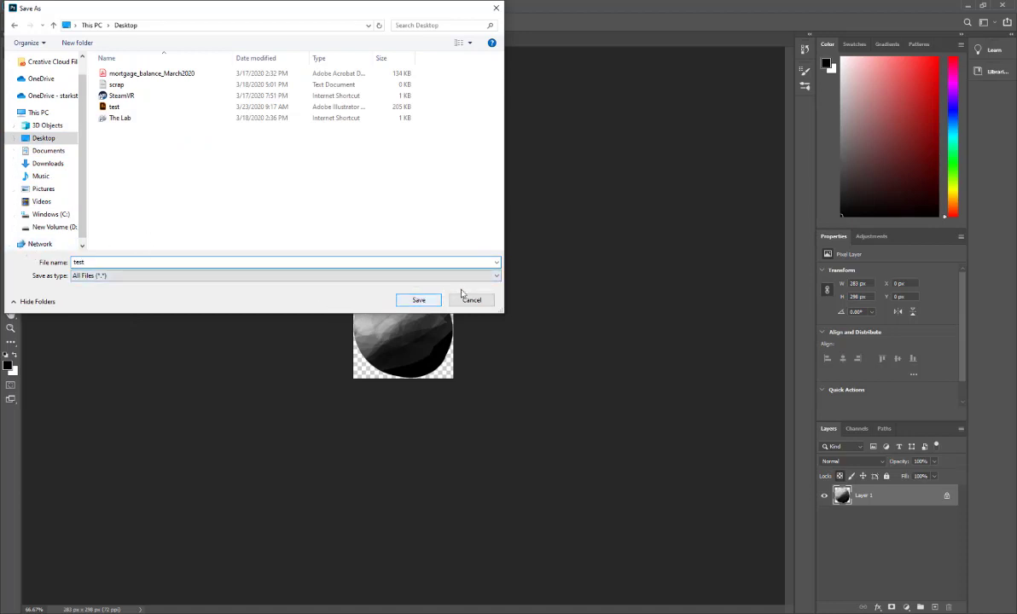
pyautogui.click(497, 276)
pyautogui.click(497, 275)
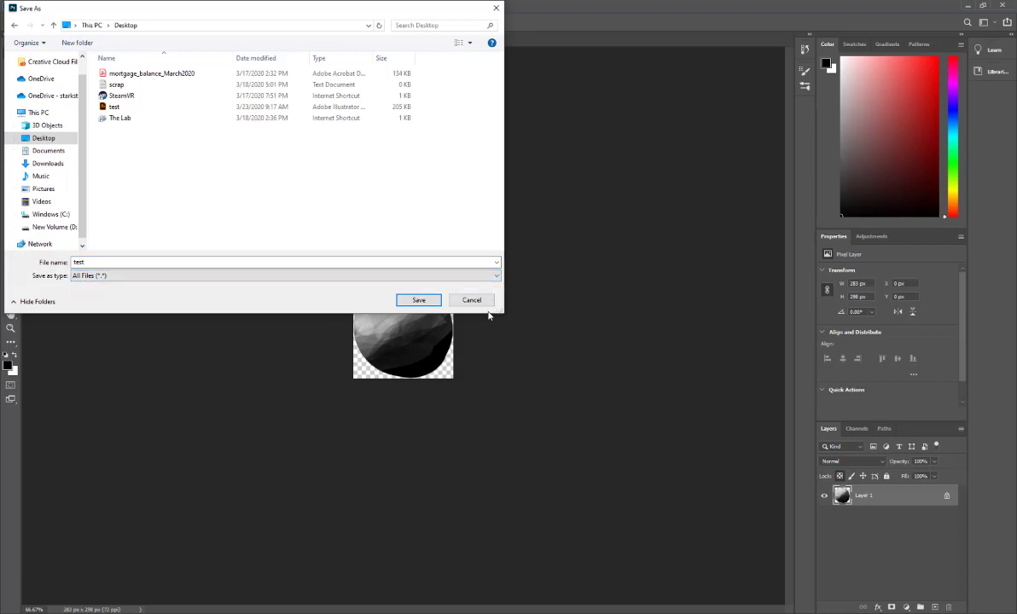
pyautogui.click(419, 300)
pyautogui.click(433, 306)
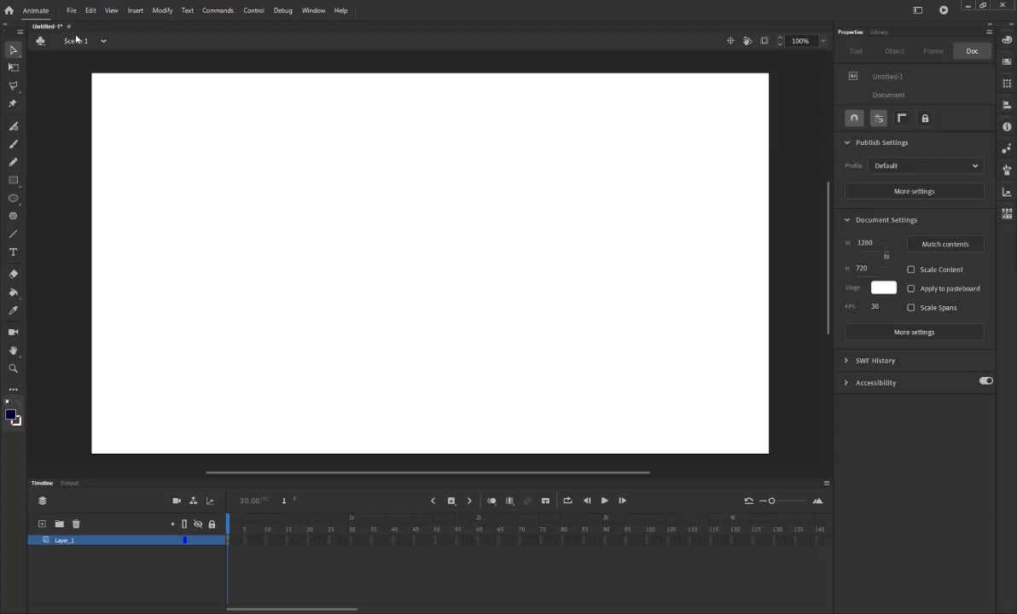
# Switch to Animate and import the PNG file test from the Desktop into the document's library.
pyautogui.click(66, 12)
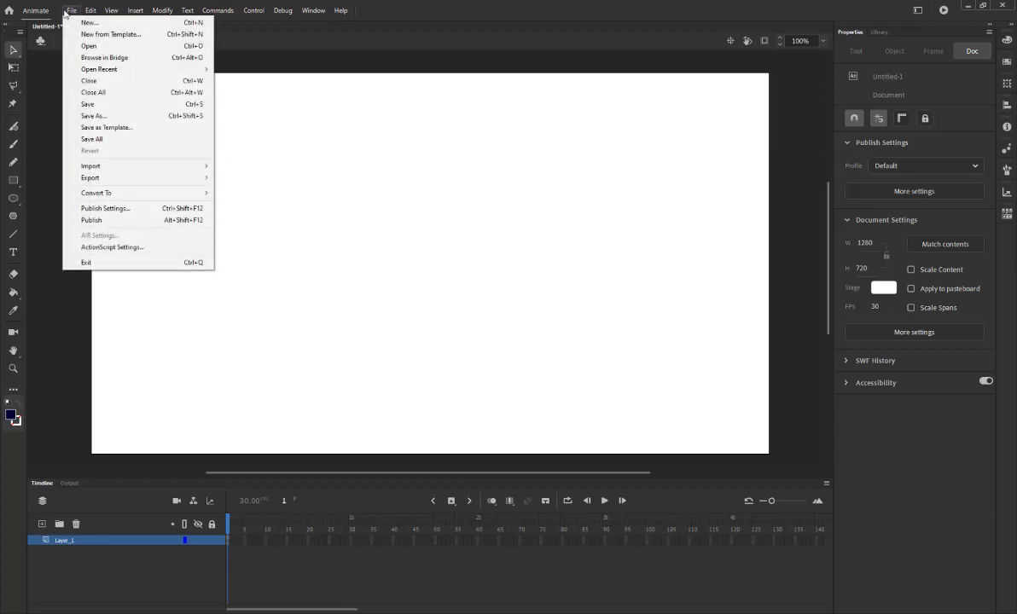
pyautogui.moveTo(168, 165)
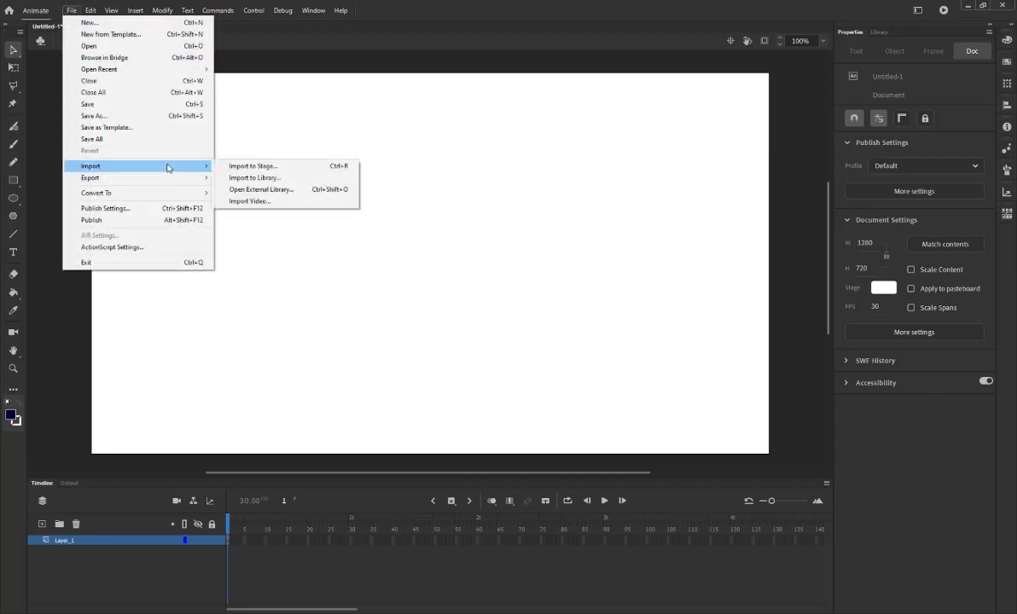
pyautogui.click(289, 180)
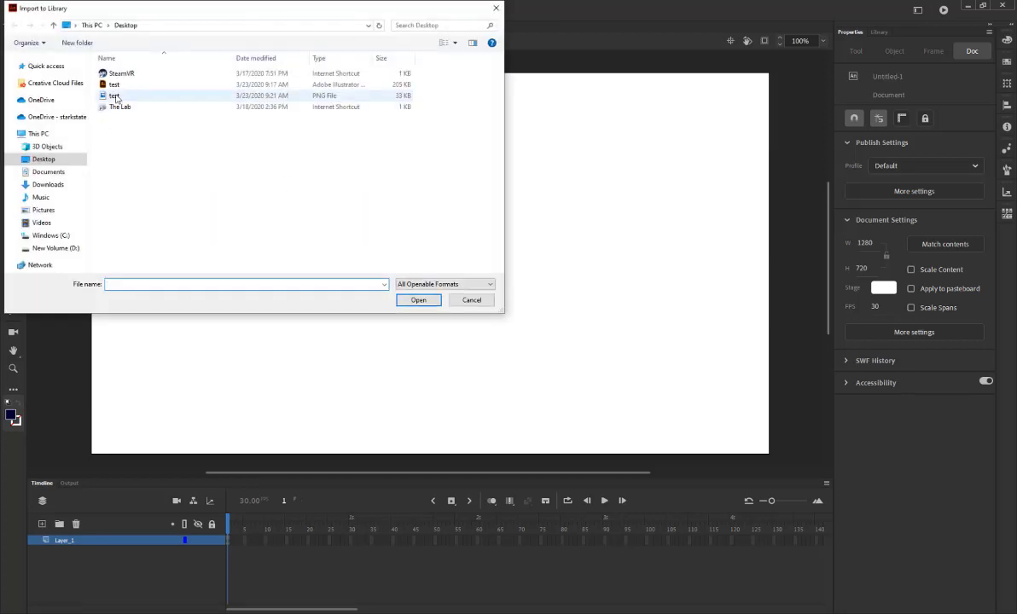
pyautogui.click(116, 97)
pyautogui.click(407, 298)
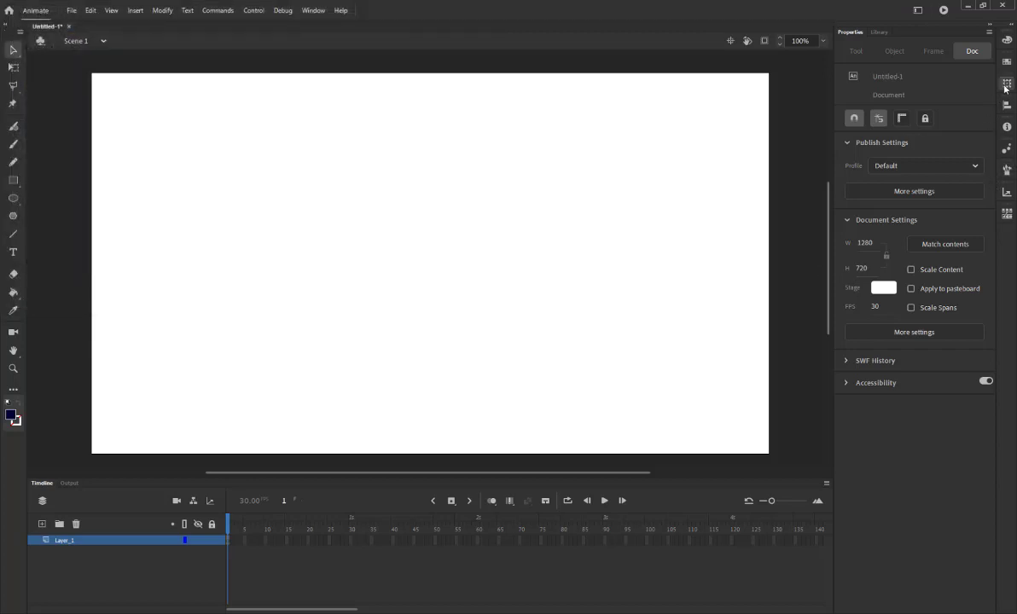
# Show the document's library, place test.png on the stage, and move the sphere to the stage's upper middle.
pyautogui.click(884, 34)
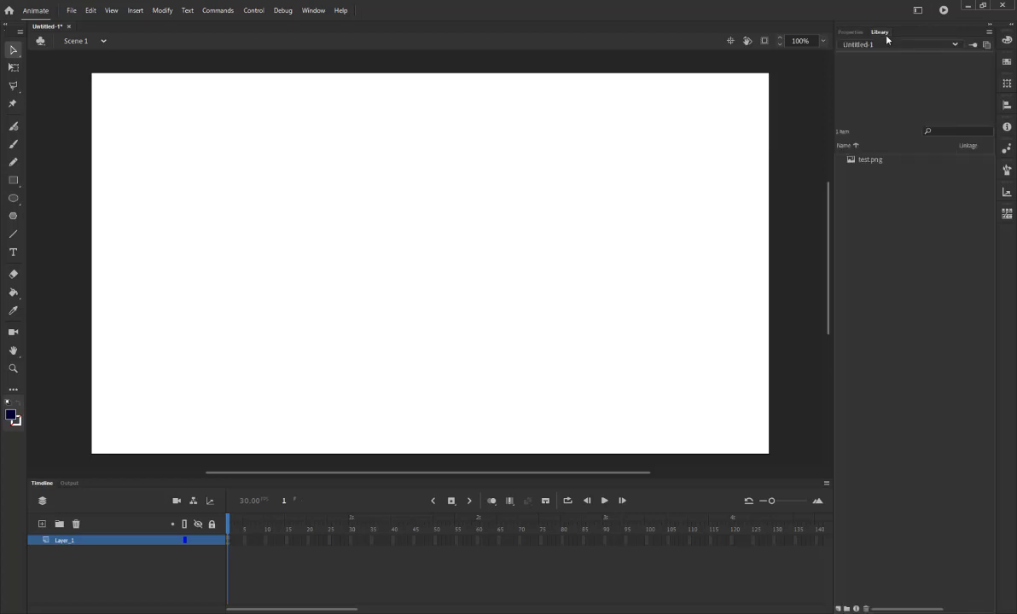
pyautogui.moveTo(861, 165); pyautogui.dragTo(79, 277)
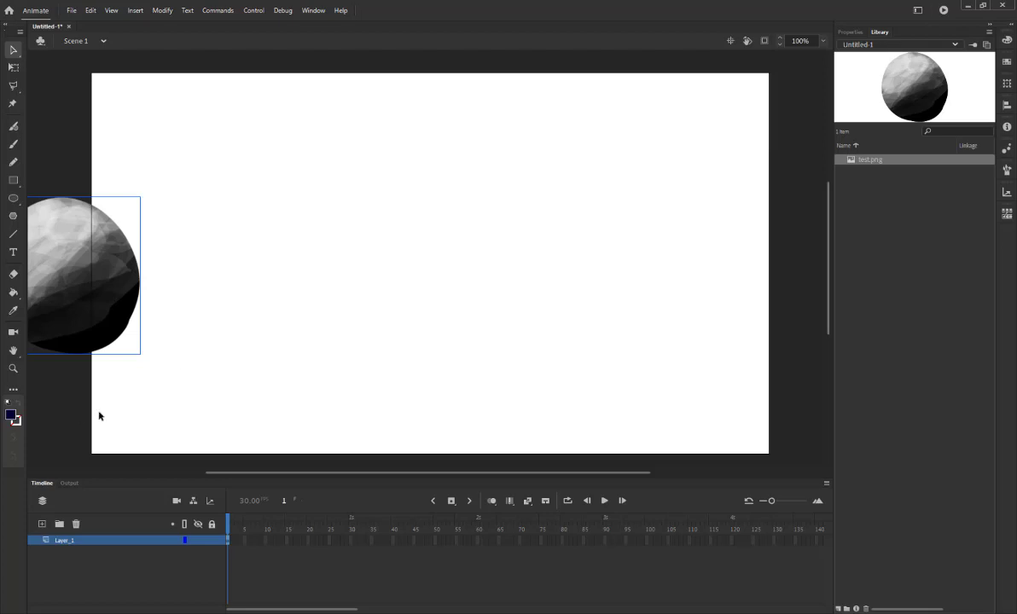
pyautogui.moveTo(68, 261); pyautogui.dragTo(424, 213)
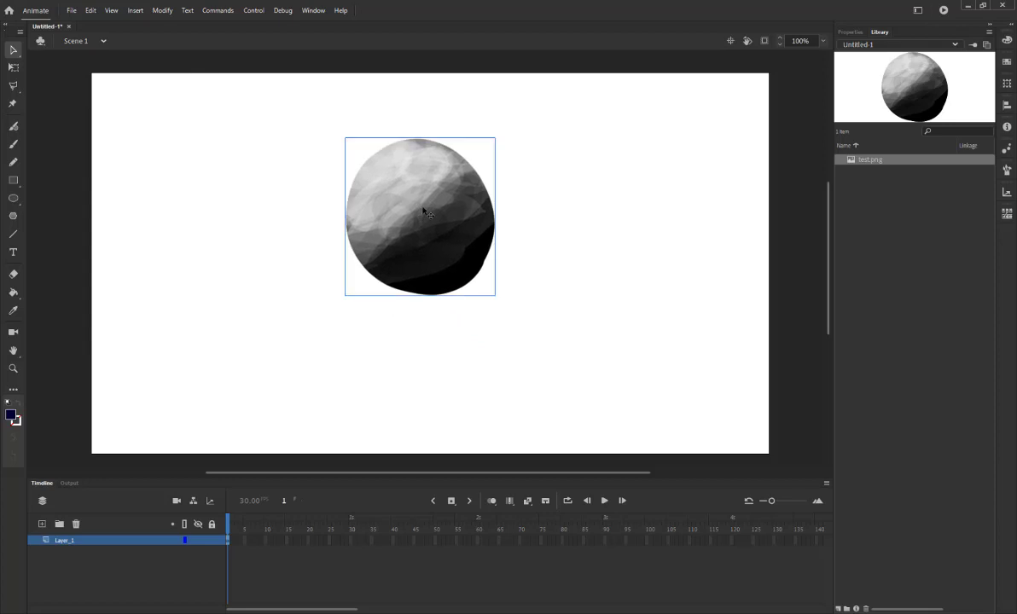
# Move the sphere over the stage's upper-right corner and delete it from the stage.
pyautogui.scroll(2, 438, 231)
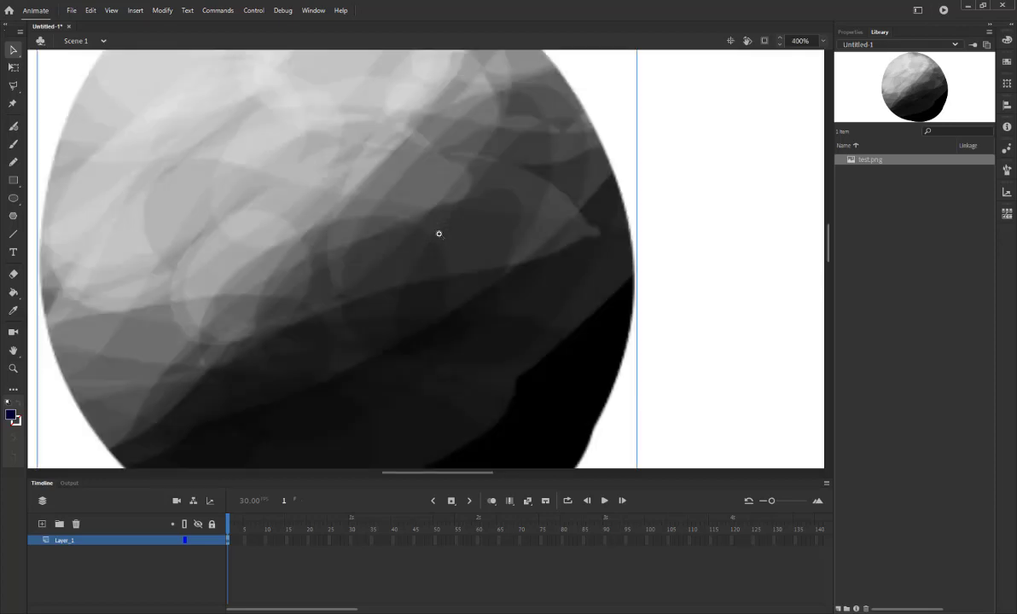
pyautogui.scroll(1, 438, 233)
pyautogui.scroll(-4, 436, 237)
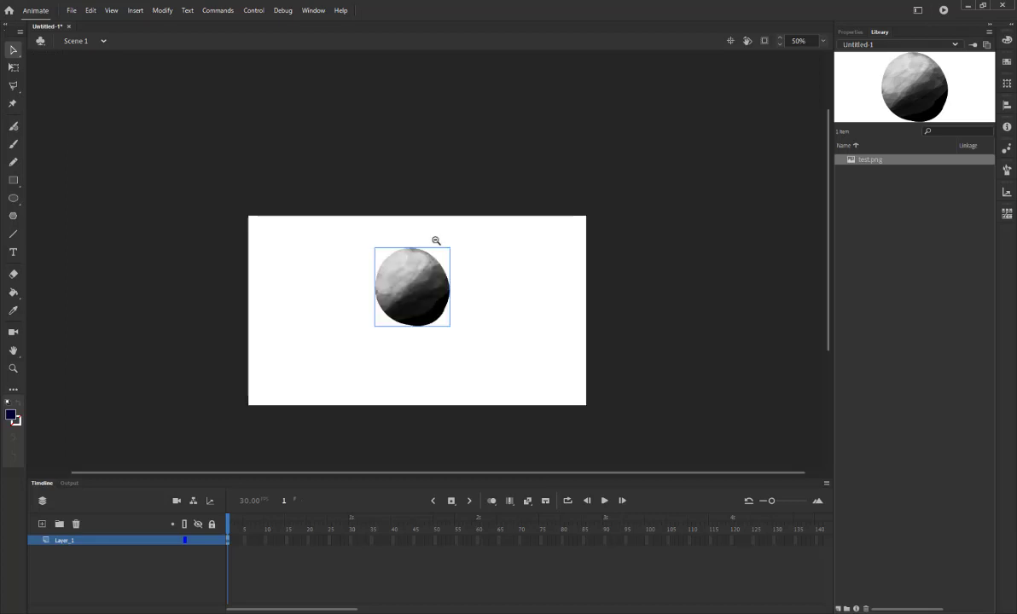
pyautogui.scroll(2, 432, 272)
pyautogui.scroll(-1, 694, 372)
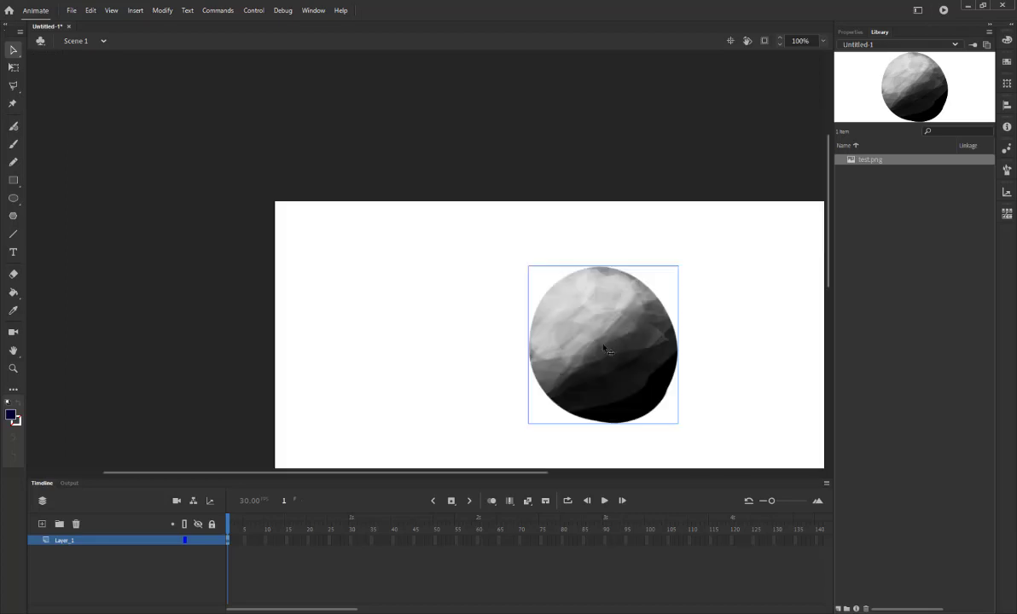
pyautogui.moveTo(603, 348); pyautogui.dragTo(447, 279)
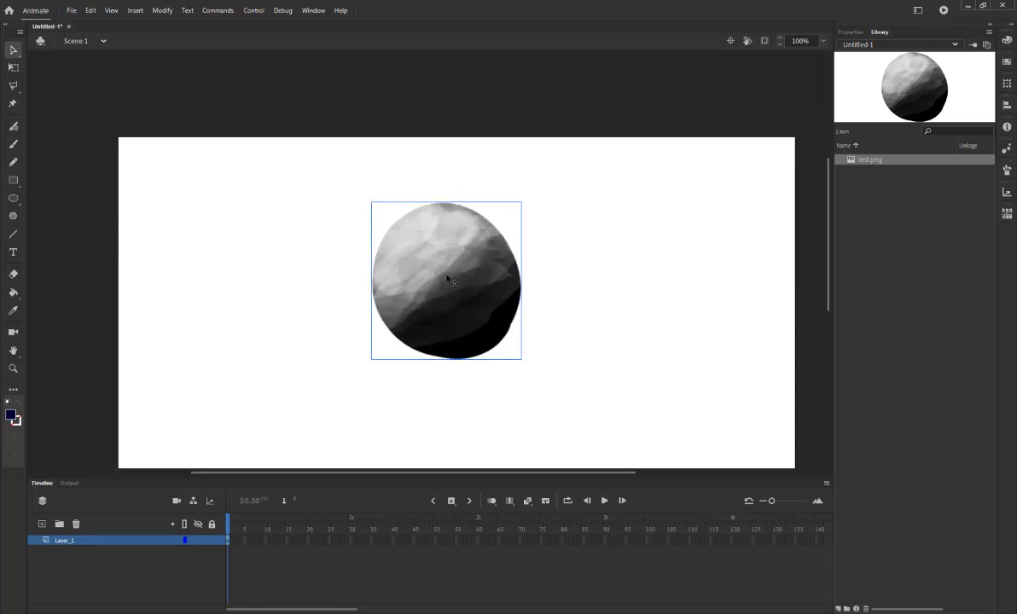
pyautogui.moveTo(467, 241); pyautogui.dragTo(810, 101)
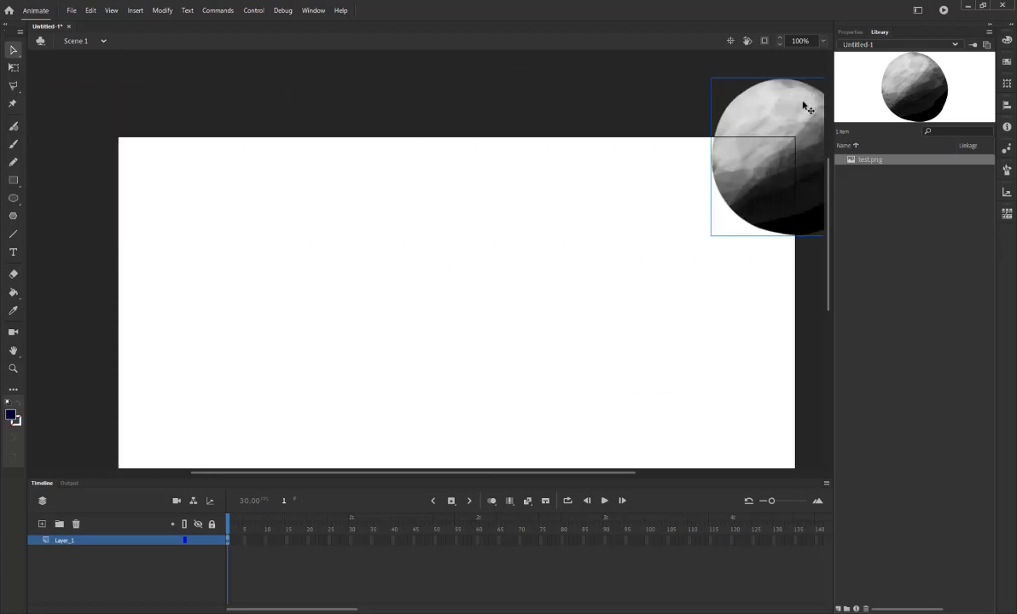
pyautogui.press('Delete')
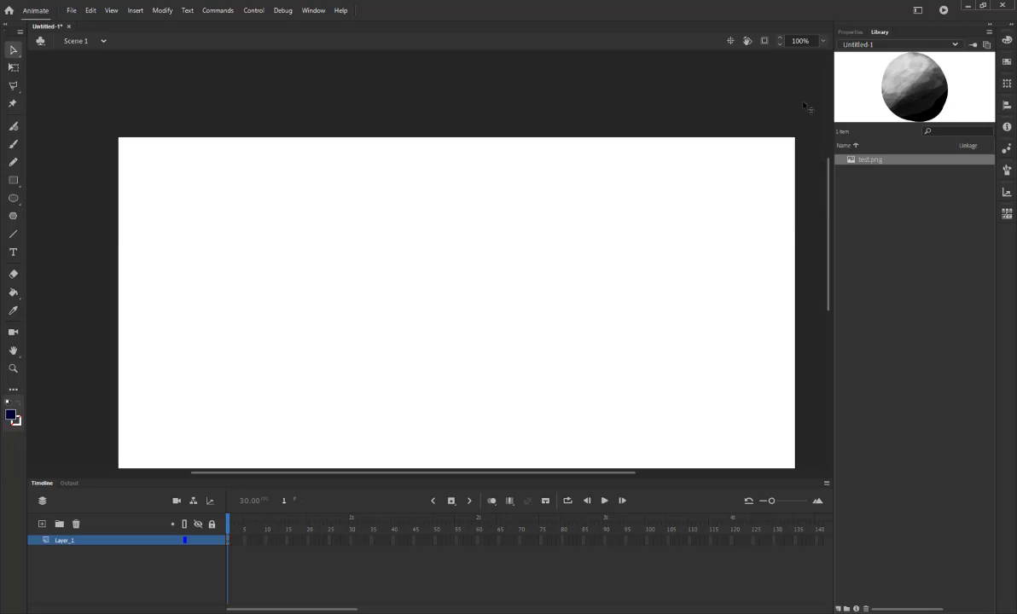